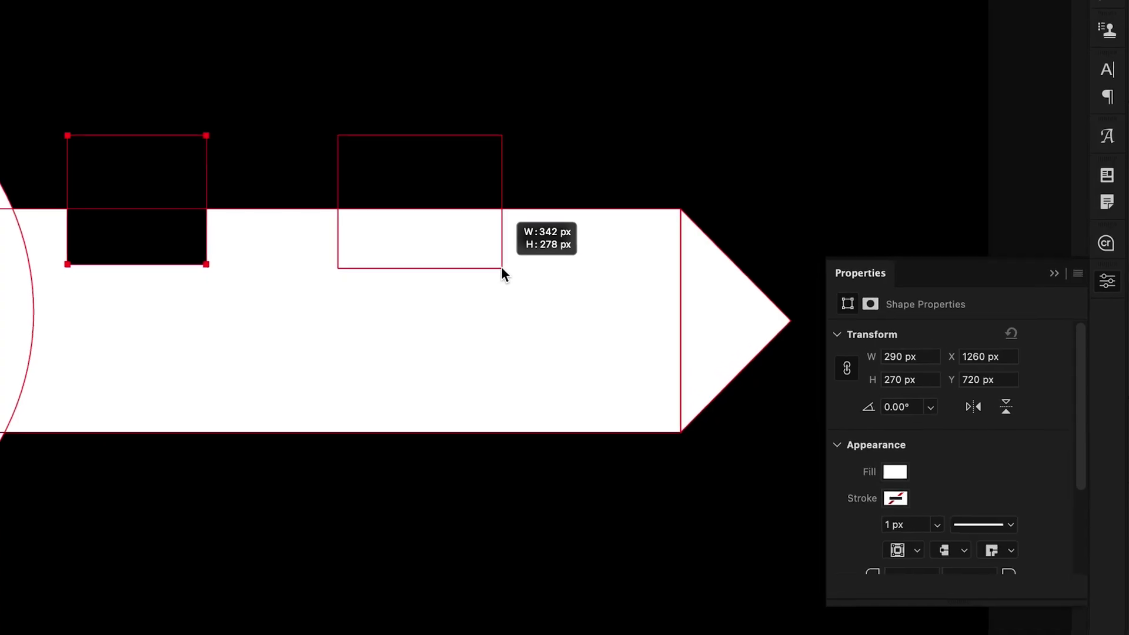
- Draw a white filled circle about 1102 px across on the black canvas
{"action": "left_click_drag", "start_coordinate": [501, 266], "coordinate": [506, 270]}
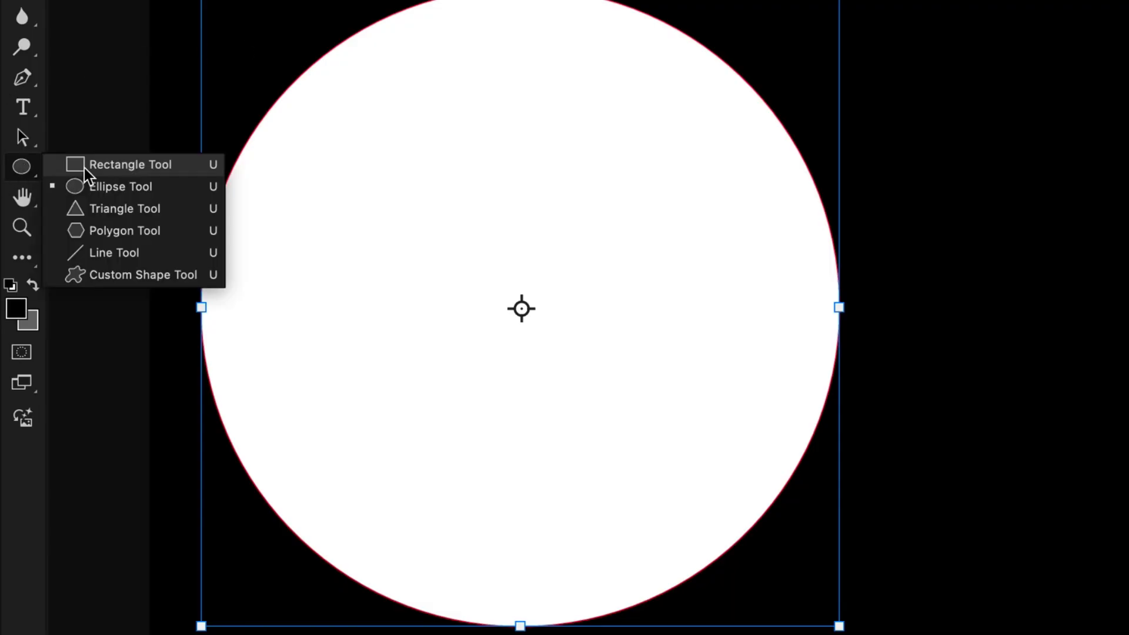
- Draw a long white rectangle bar out from the circle and a white triangle beside it
{"action": "left_click", "coordinate": [84, 165]}
{"action": "left_click_drag", "start_coordinate": [693, 231], "coordinate": [694, 233]}
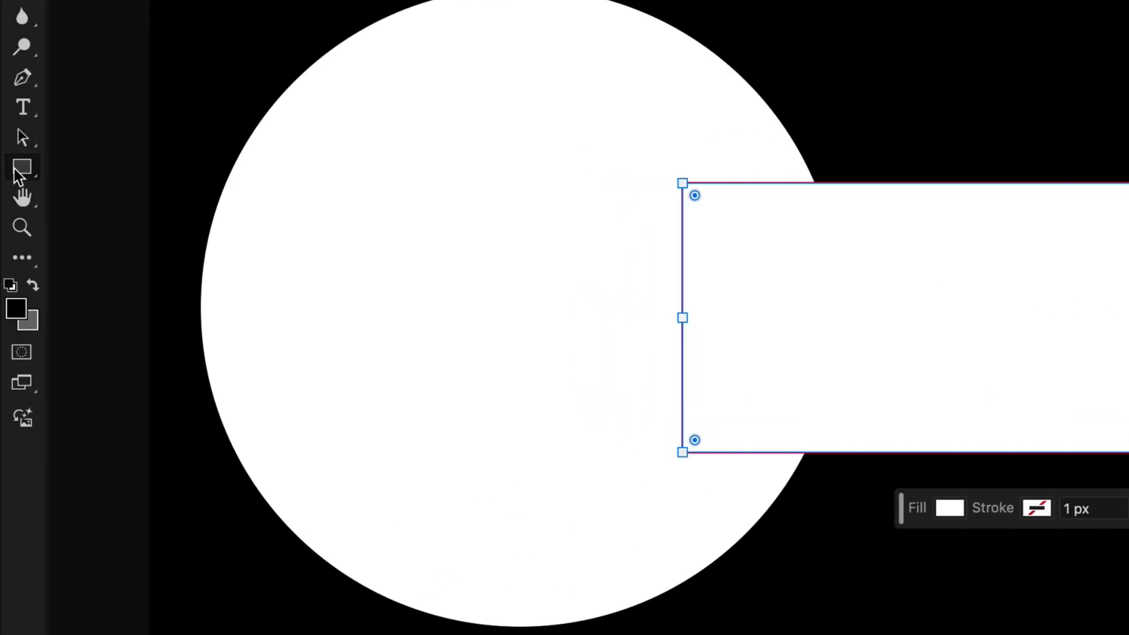
{"action": "right_click", "coordinate": [17, 168]}
{"action": "left_click", "coordinate": [137, 207]}
{"action": "mouse_move", "coordinate": [748, 157]}
{"action": "left_mouse_down"}
{"action": "mouse_move", "coordinate": [910, 263]}
{"action": "mouse_move", "coordinate": [927, 320]}
{"action": "mouse_move", "coordinate": [979, 352]}
{"action": "left_mouse_up"}
- Rotate the triangle 90° to point right, snap it to the bar's end, and squash it to the bar's height
{"action": "left_click", "coordinate": [1095, 284]}
{"action": "key", "text": "v"}
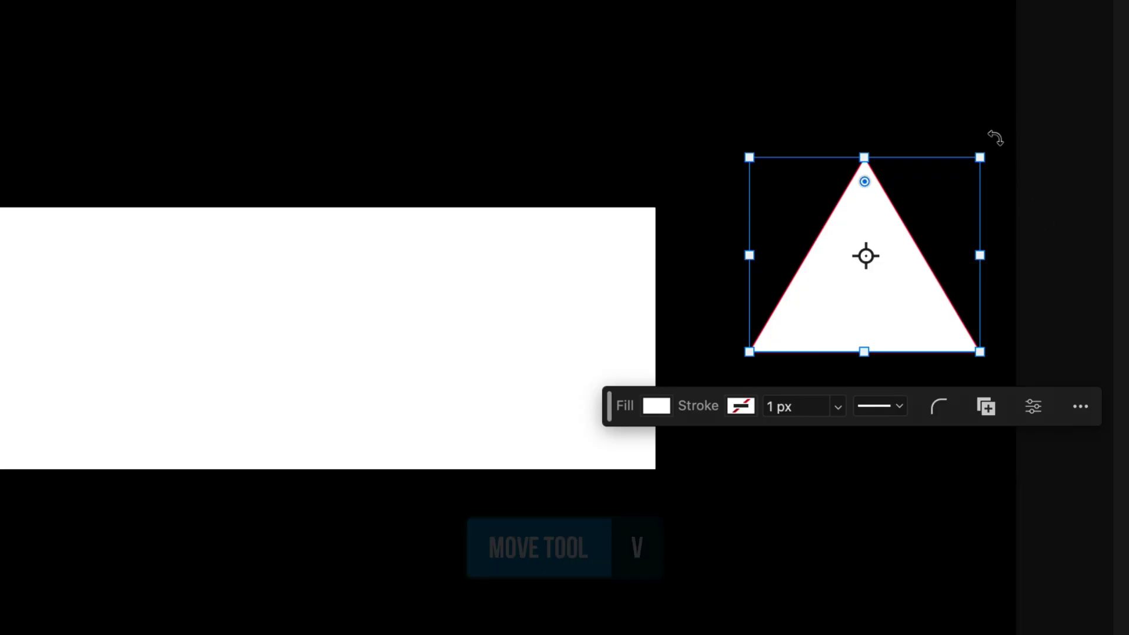
{"action": "left_click_drag", "start_coordinate": [993, 135], "coordinate": [1014, 428]}
{"action": "left_click_drag", "start_coordinate": [874, 335], "coordinate": [774, 359]}
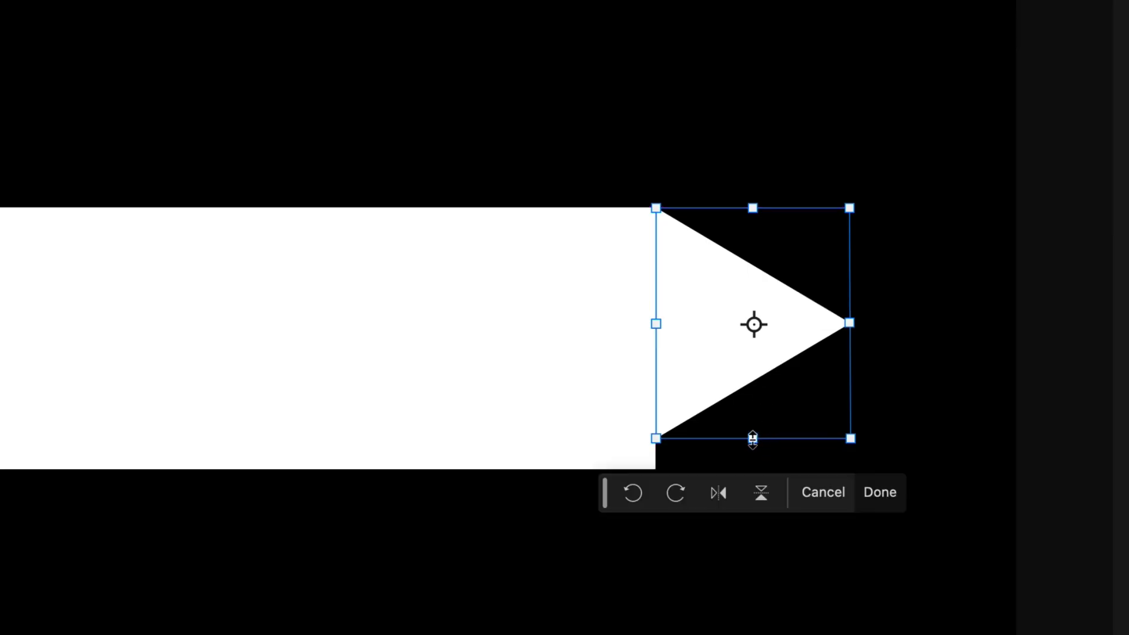
{"action": "left_click_drag", "start_coordinate": [753, 439], "coordinate": [752, 480]}
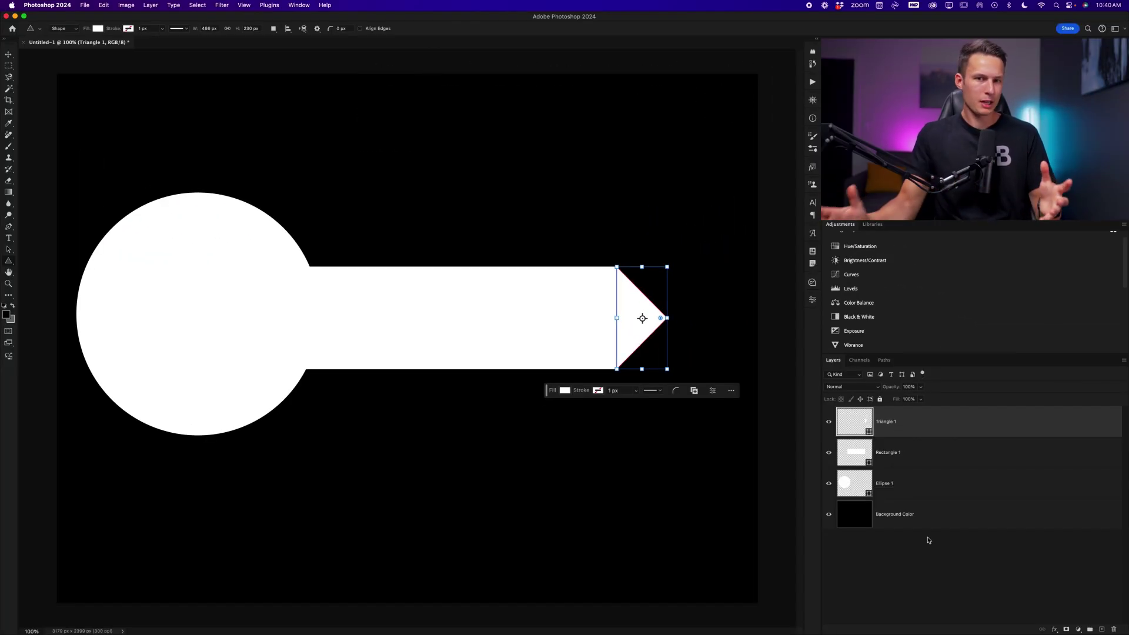
- Select the Triangle 1, Rectangle 1 and Ellipse 1 layers and merge them with Ctrl+E
{"action": "left_click", "coordinate": [885, 484]}
{"action": "left_click", "coordinate": [913, 451]}
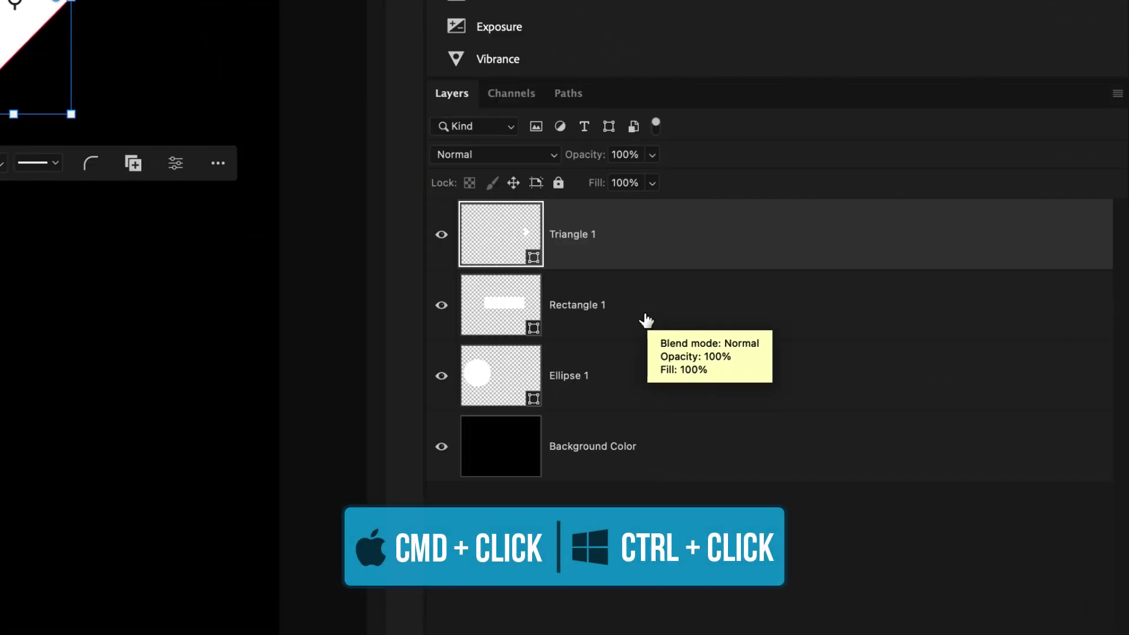
{"action": "left_click", "coordinate": [647, 327], "text": "ctrl"}
{"action": "left_click", "coordinate": [639, 377], "text": "ctrl"}
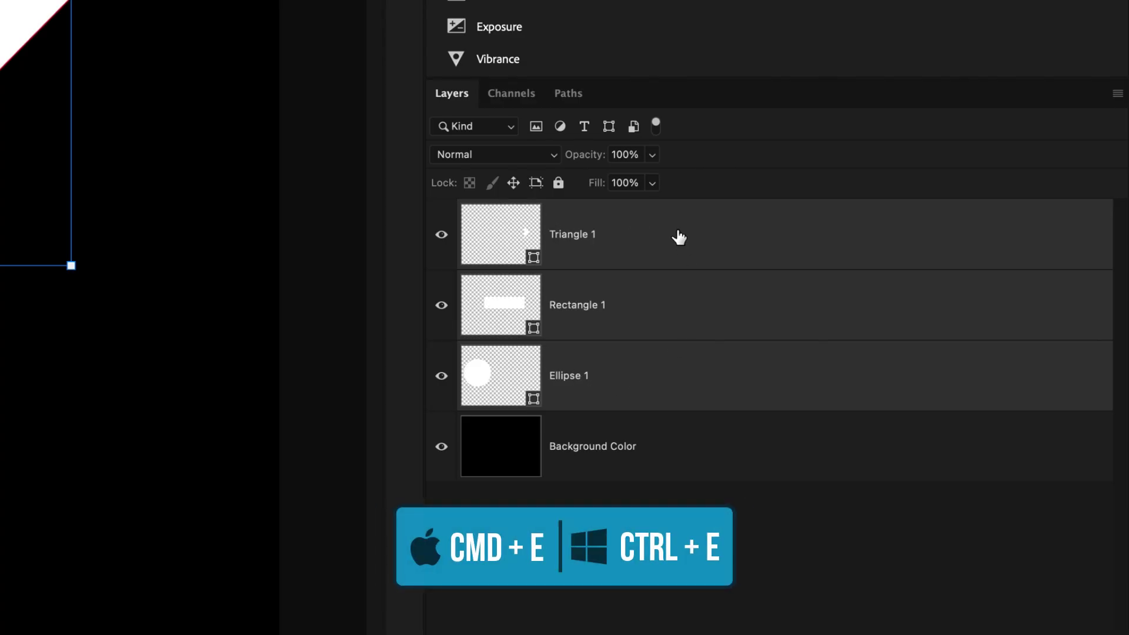
{"action": "key", "text": "ctrl+e"}
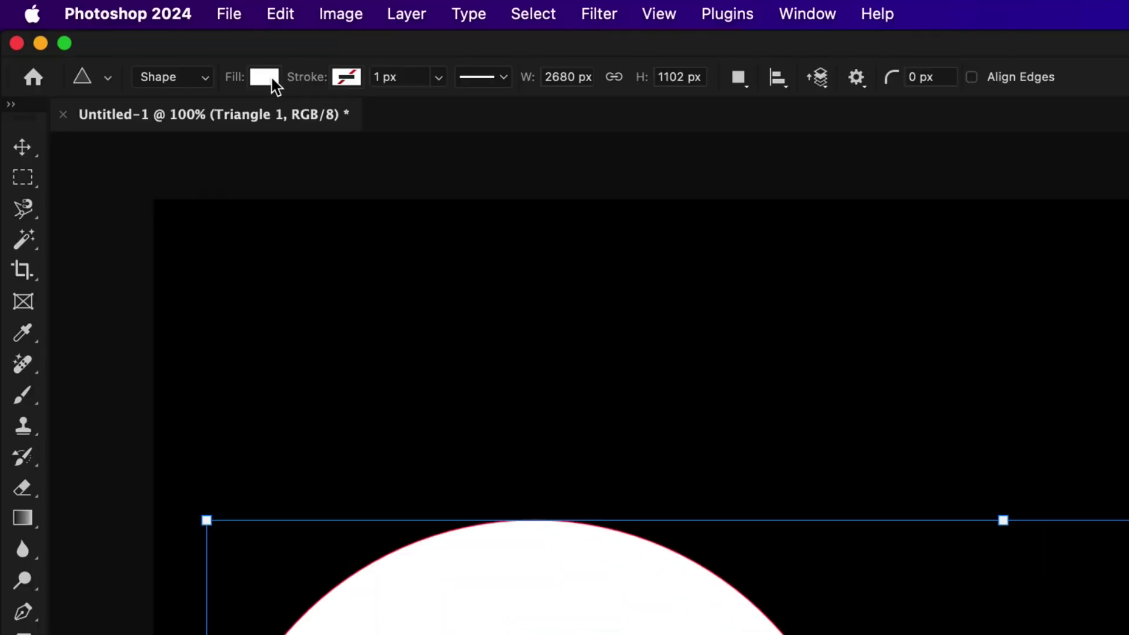
{"action": "left_click", "coordinate": [271, 80]}
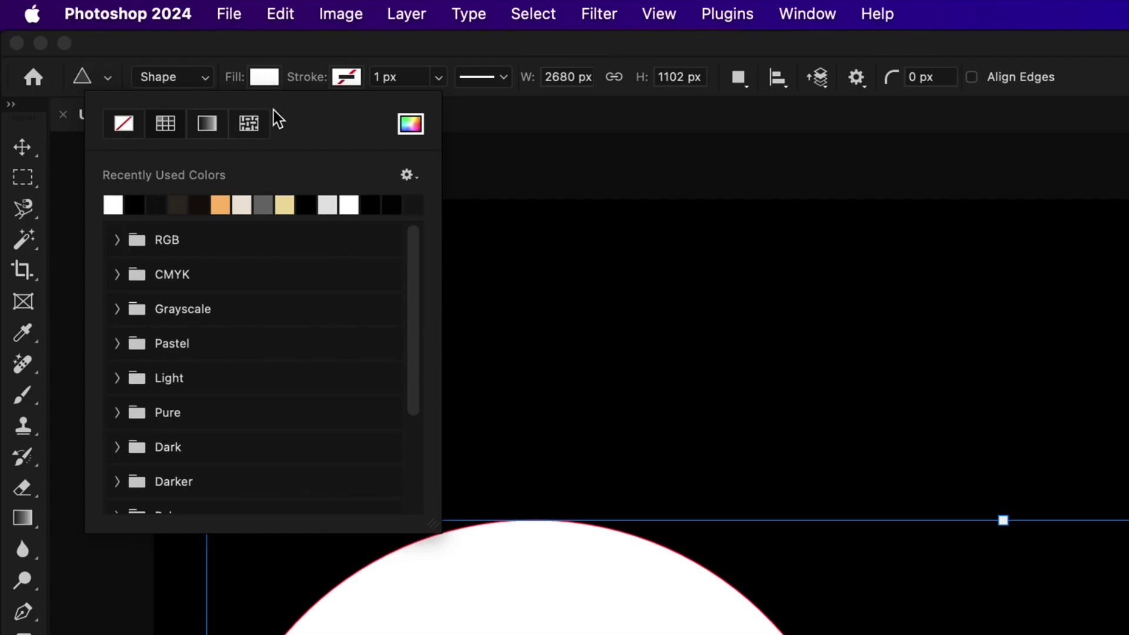
{"action": "left_click", "coordinate": [265, 203]}
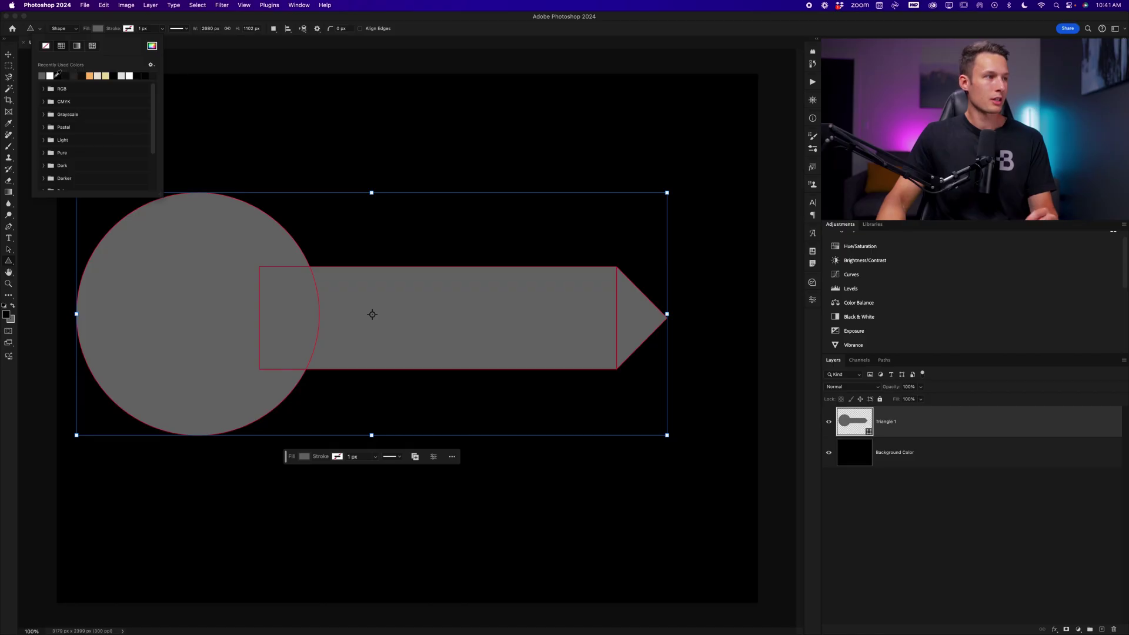
{"action": "left_click", "coordinate": [51, 76]}
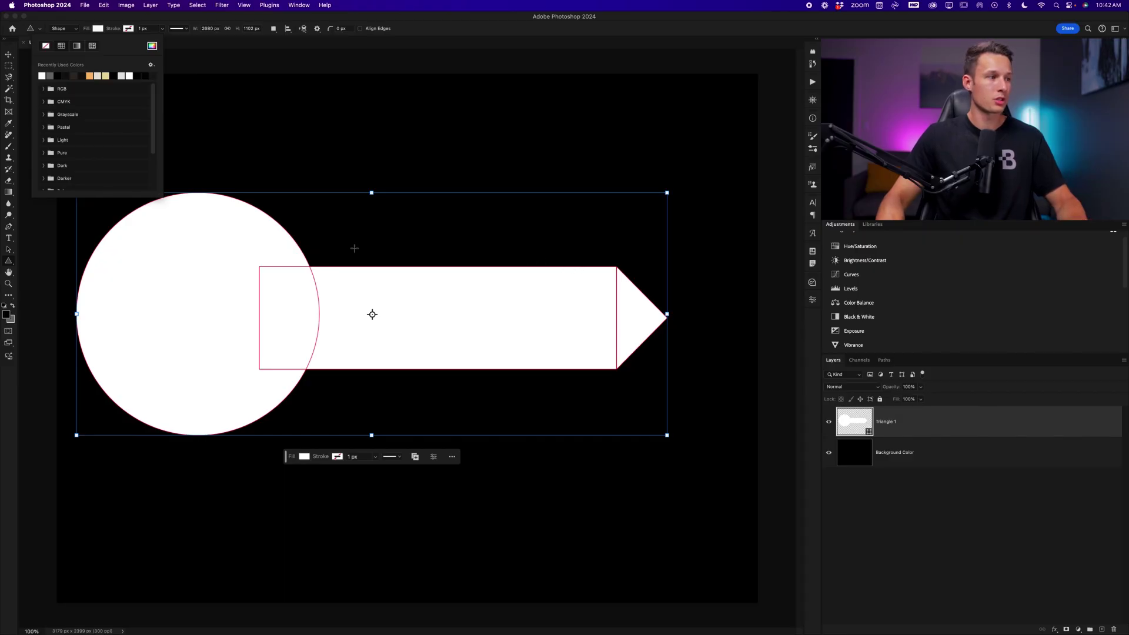
- Pick the Rectangle tool, draw a test rectangle over the shaft, then undo it
{"action": "left_click", "coordinate": [9, 260]}
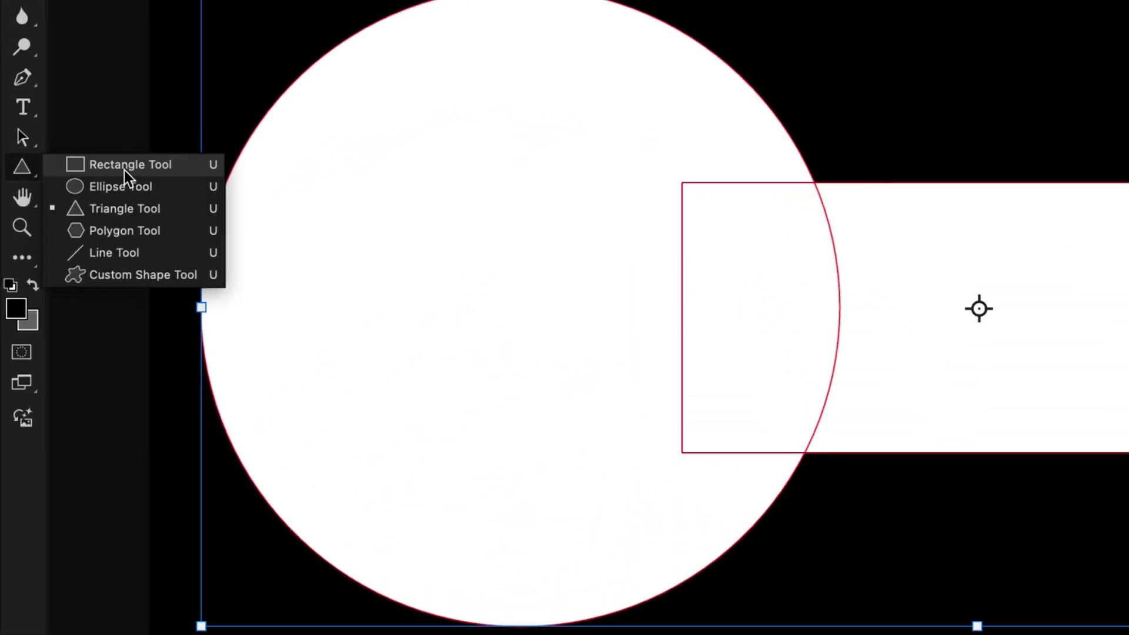
{"action": "left_click", "coordinate": [160, 171]}
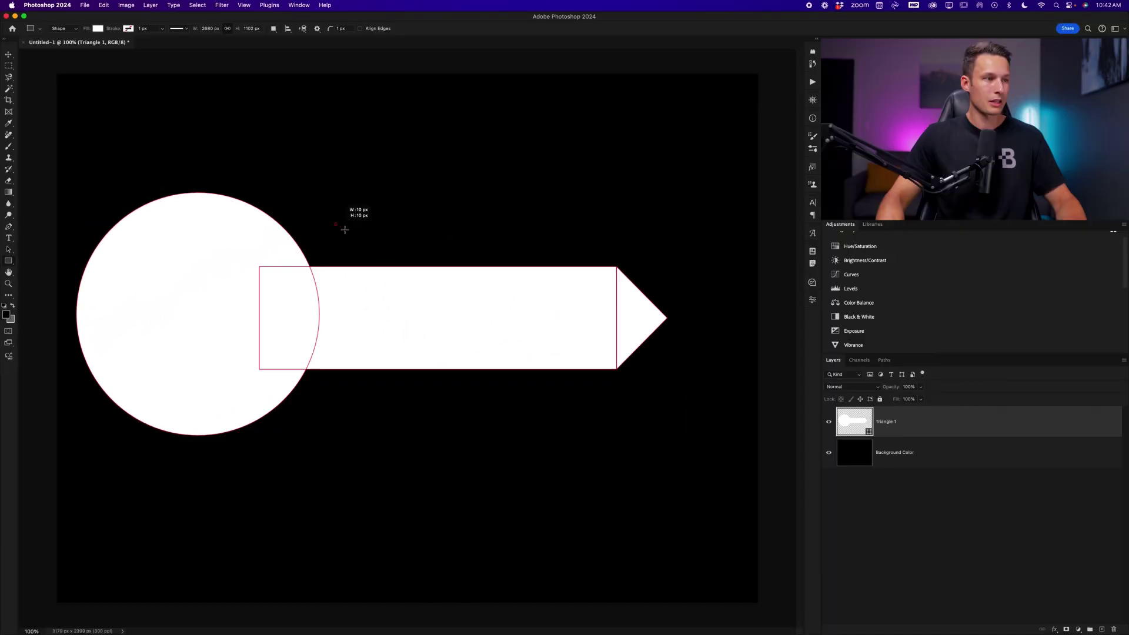
{"action": "left_click_drag", "start_coordinate": [881, 69], "coordinate": [1128, 235]}
{"action": "left_click_drag", "start_coordinate": [441, 287], "coordinate": [441, 285]}
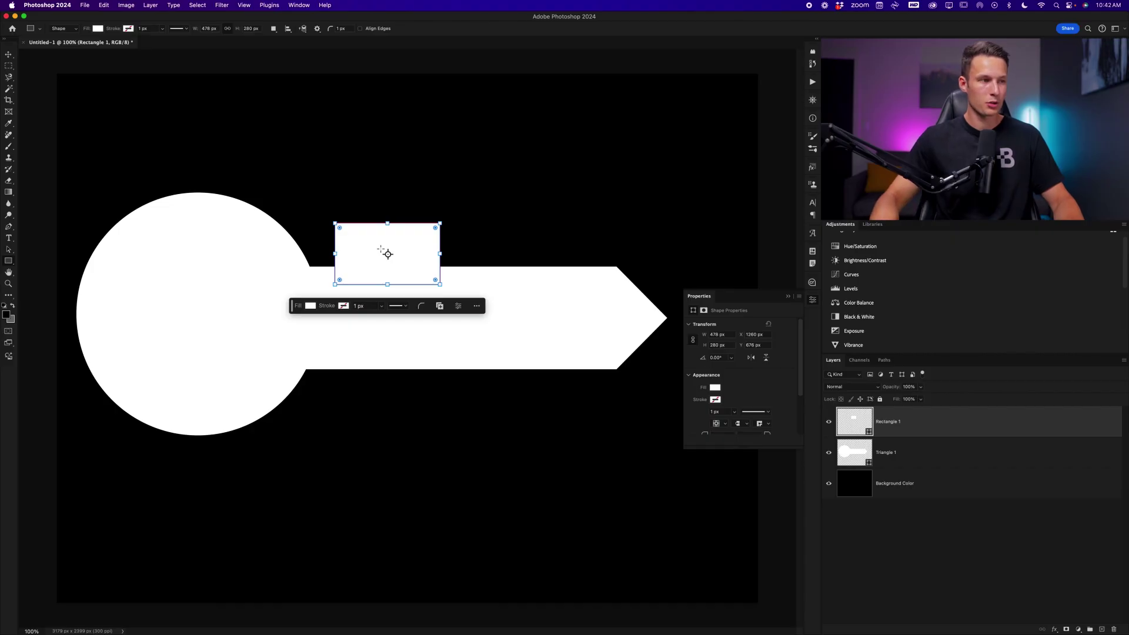
{"action": "key", "text": "super+z"}
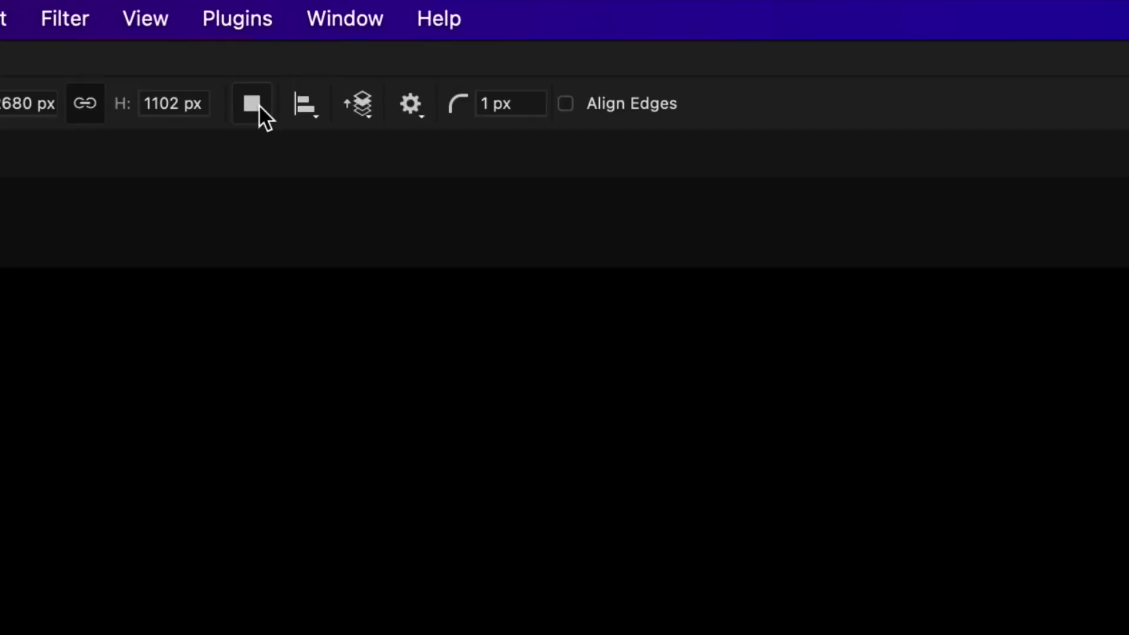
- Set Path Operations to Subtract Front Shape and cut a 290 × 270 px notch into the shaft's top edge
{"action": "left_click", "coordinate": [253, 104]}
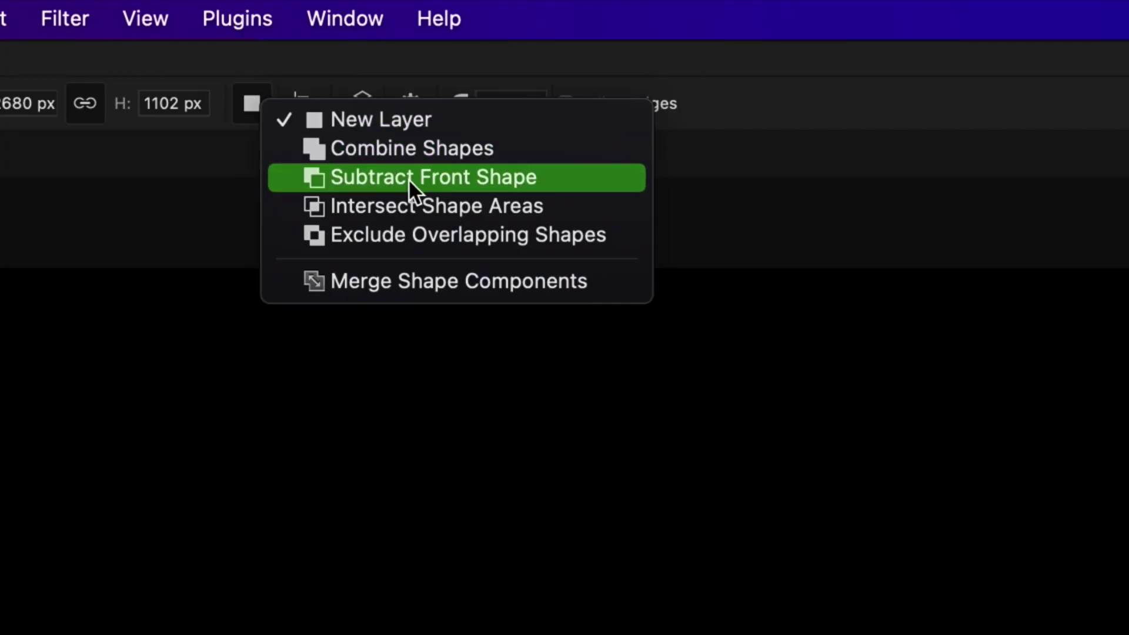
{"action": "left_click", "coordinate": [490, 186]}
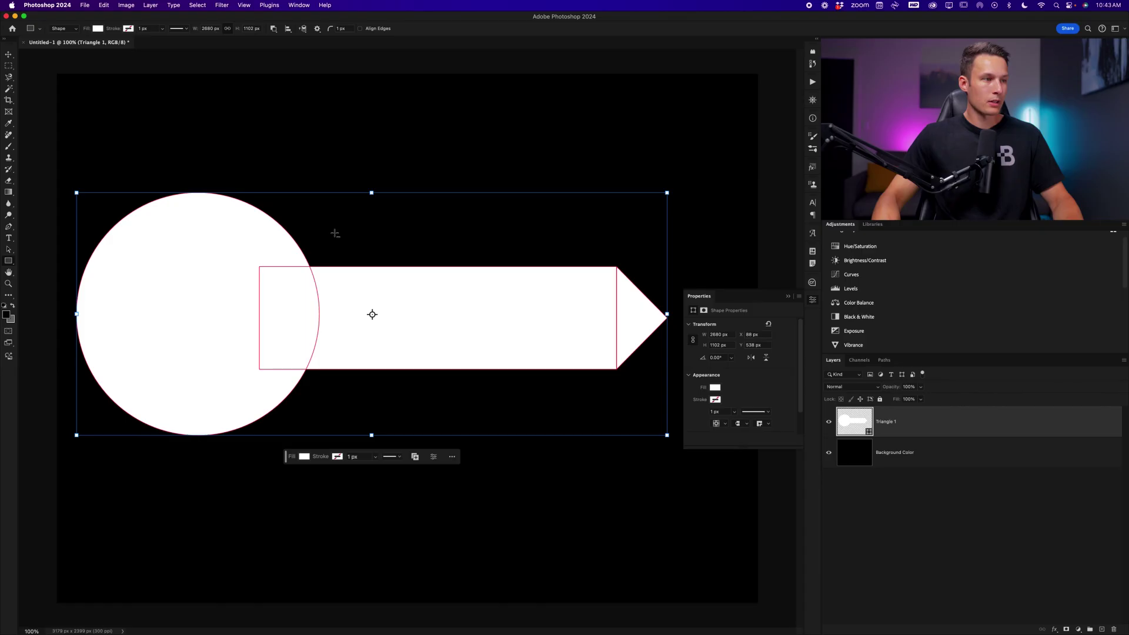
{"action": "left_click_drag", "start_coordinate": [335, 233], "coordinate": [400, 293]}
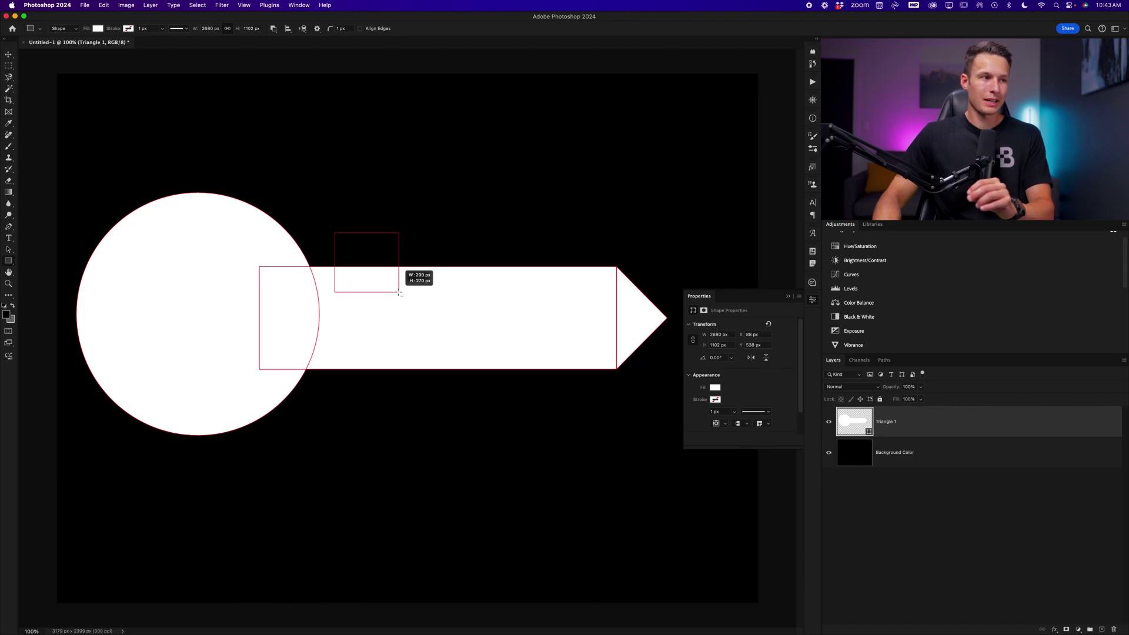
{"action": "left_click_drag", "start_coordinate": [400, 293], "coordinate": [399, 292]}
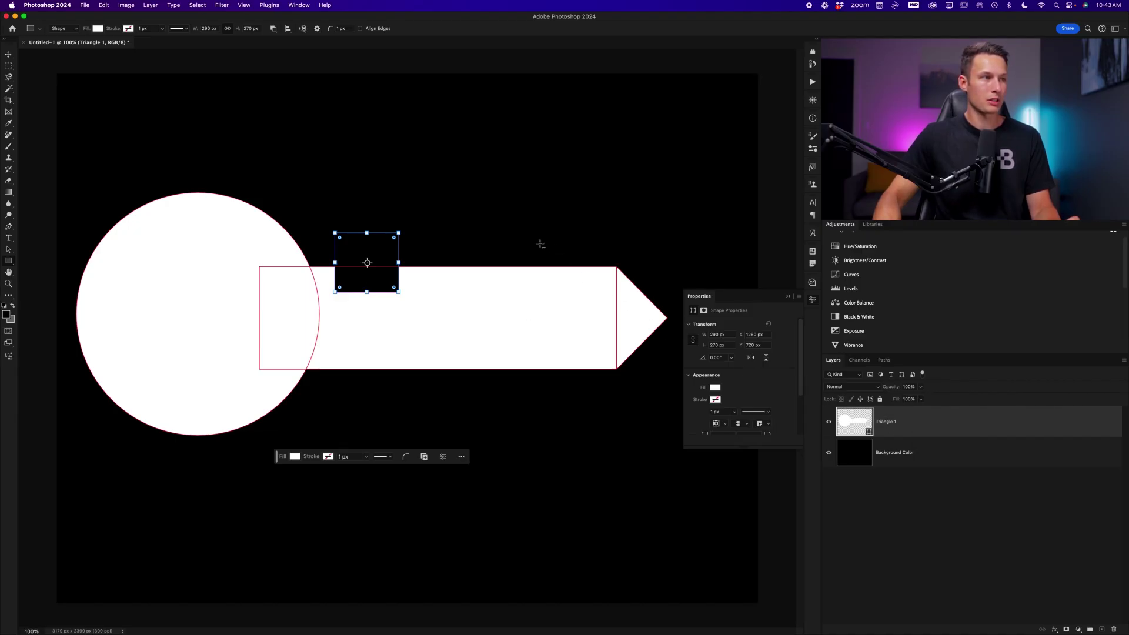
- With Subtract Front Shape kept, cut a 342 × 278 px notch further along the shaft's top edge
{"action": "left_click", "coordinate": [272, 29]}
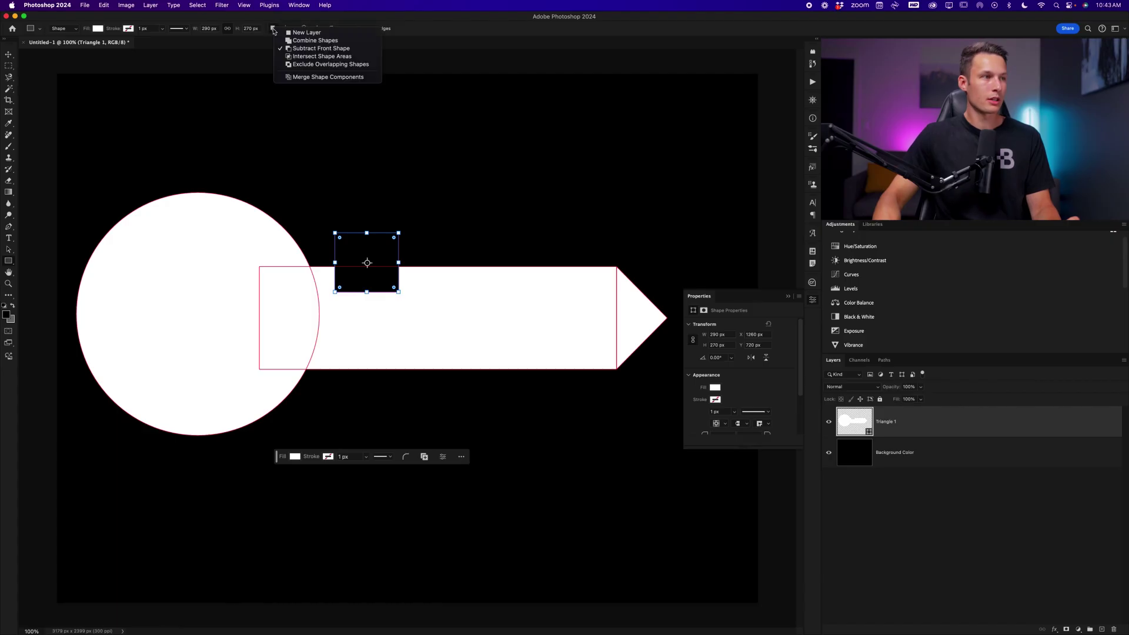
{"action": "left_click", "coordinate": [347, 49]}
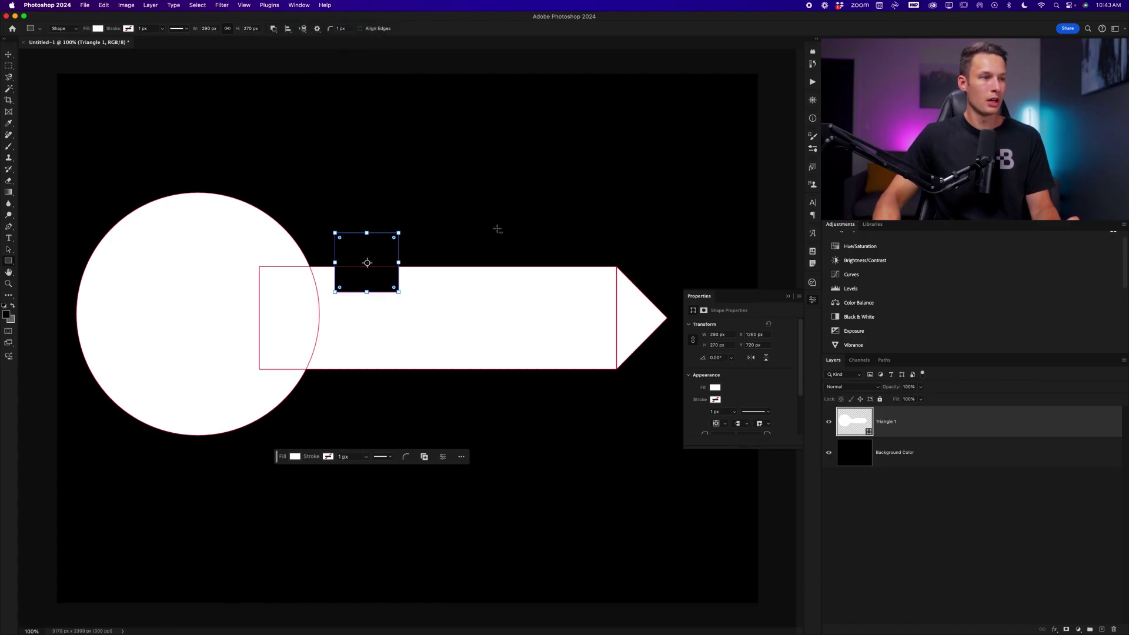
{"action": "left_click_drag", "start_coordinate": [459, 233], "coordinate": [534, 293]}
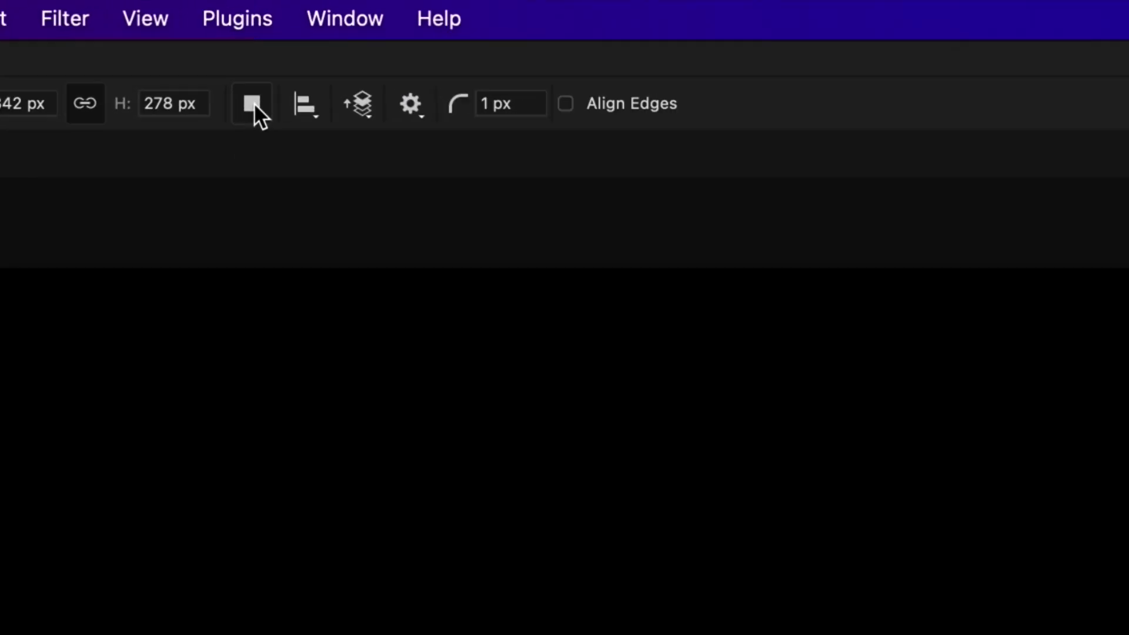
- Apply Merge Shape Components and confirm converting Triangle 1 into a single 2680 × 1102 px path
{"action": "left_click", "coordinate": [274, 29]}
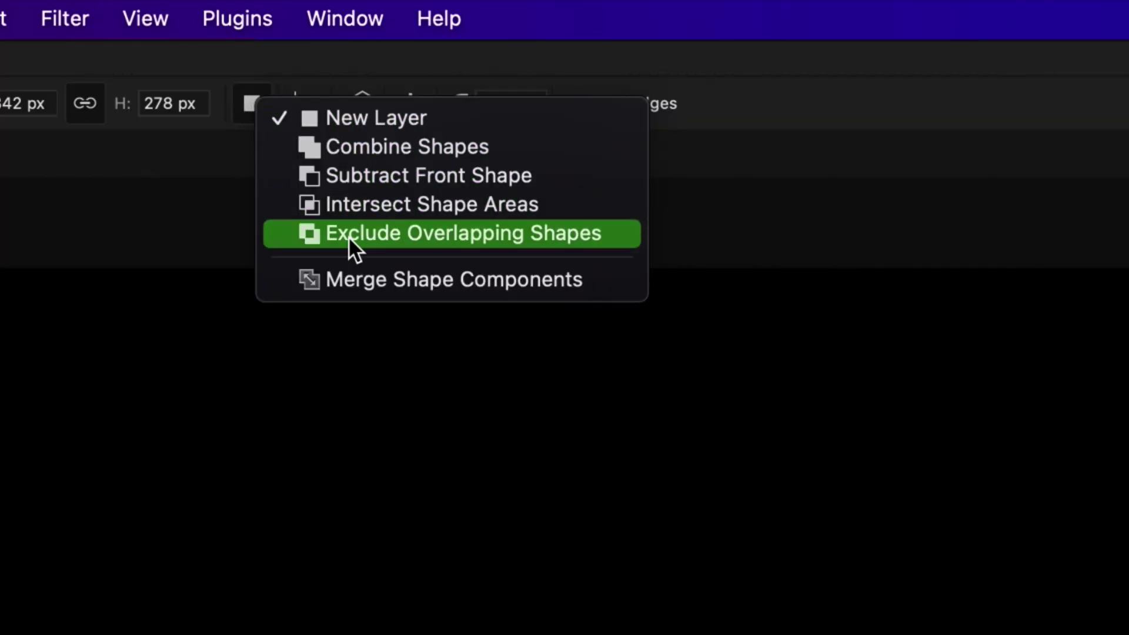
{"action": "left_click", "coordinate": [587, 286]}
{"action": "left_click", "coordinate": [562, 218]}
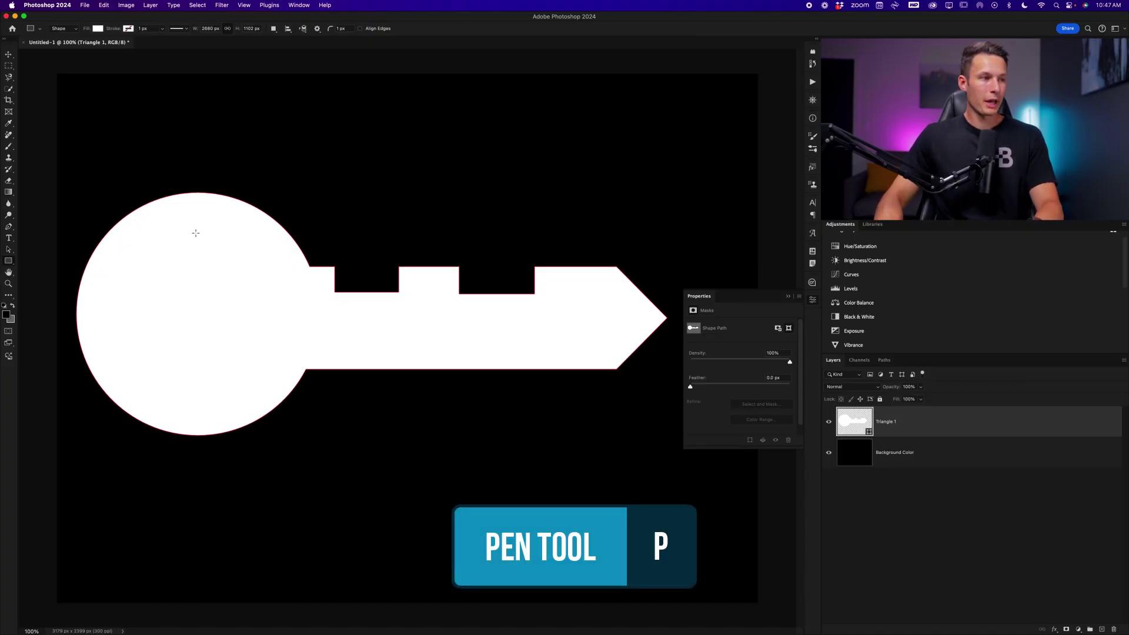
- Pull a direction handle from the last tooth corner to bend that edge slightly
{"action": "key", "text": "p"}
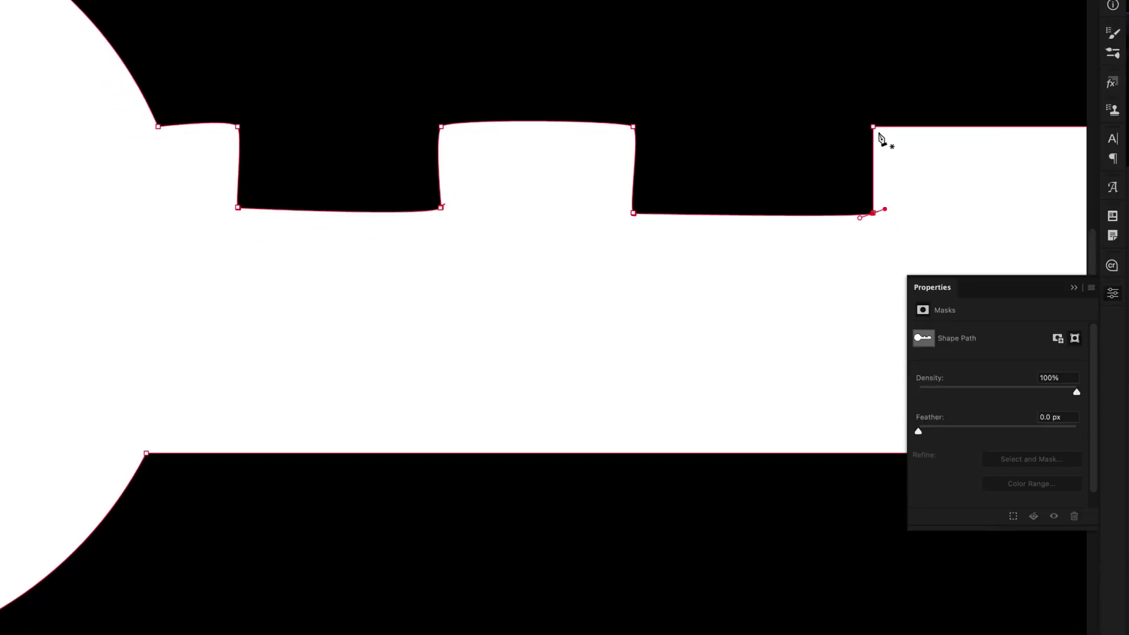
{"action": "left_click_drag", "start_coordinate": [874, 127], "coordinate": [877, 120]}
{"action": "scroll", "coordinate": [801, 147], "scroll_direction": "right", "scroll_amount": 10}
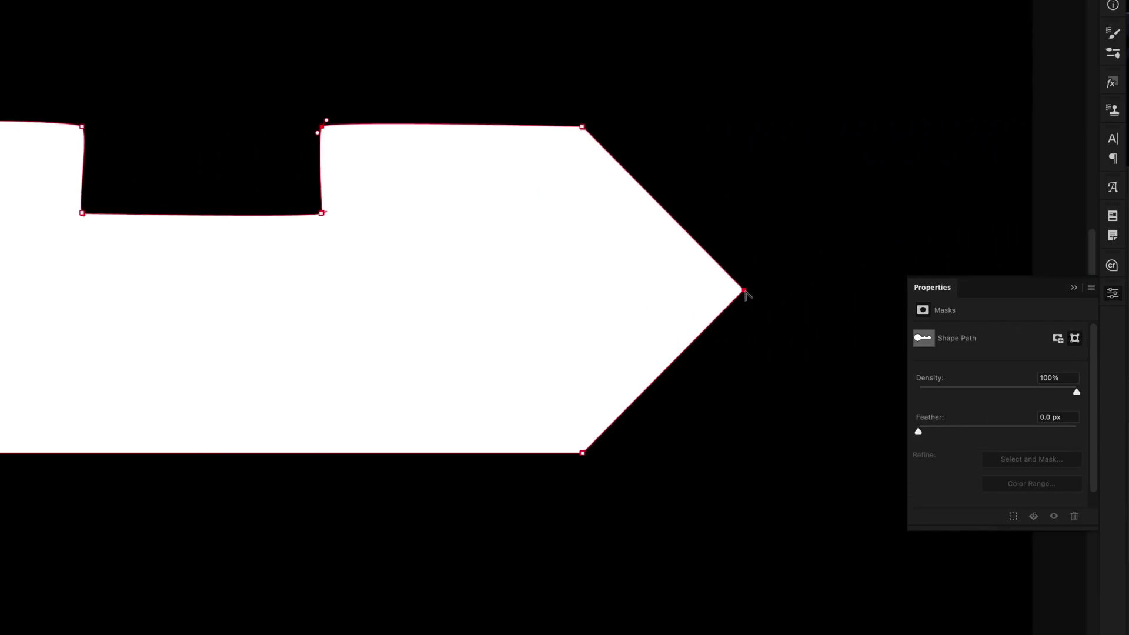
- Soften the arrow tip and bow its upper and lower diagonal edges into gentle curves
{"action": "left_click_drag", "start_coordinate": [743, 290], "coordinate": [746, 317]}
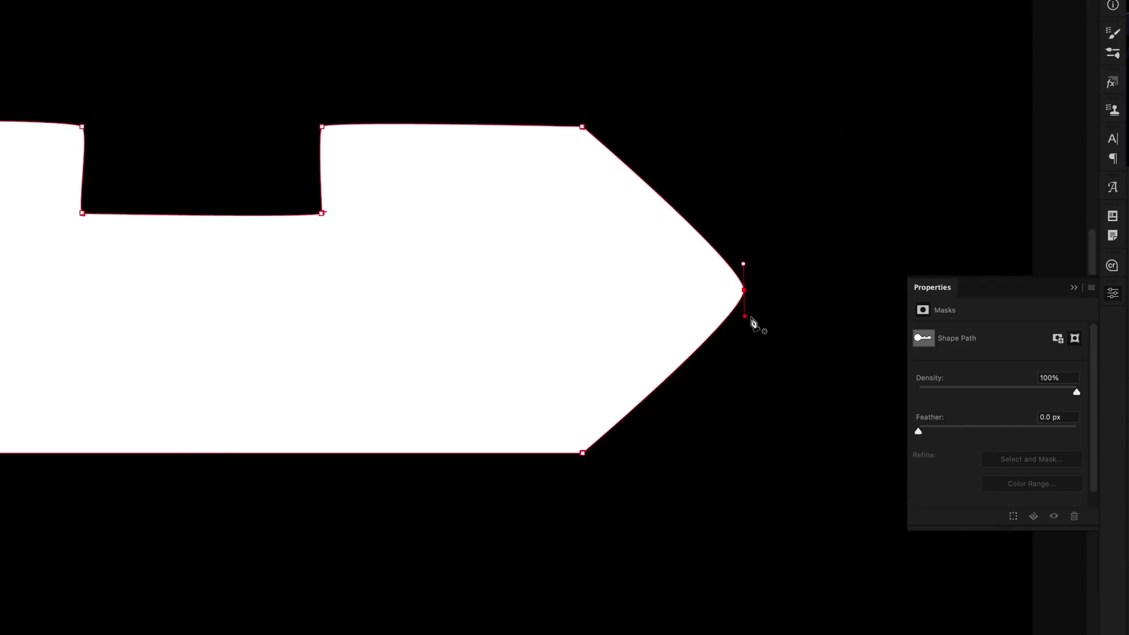
{"action": "left_click_drag", "start_coordinate": [583, 127], "coordinate": [589, 130]}
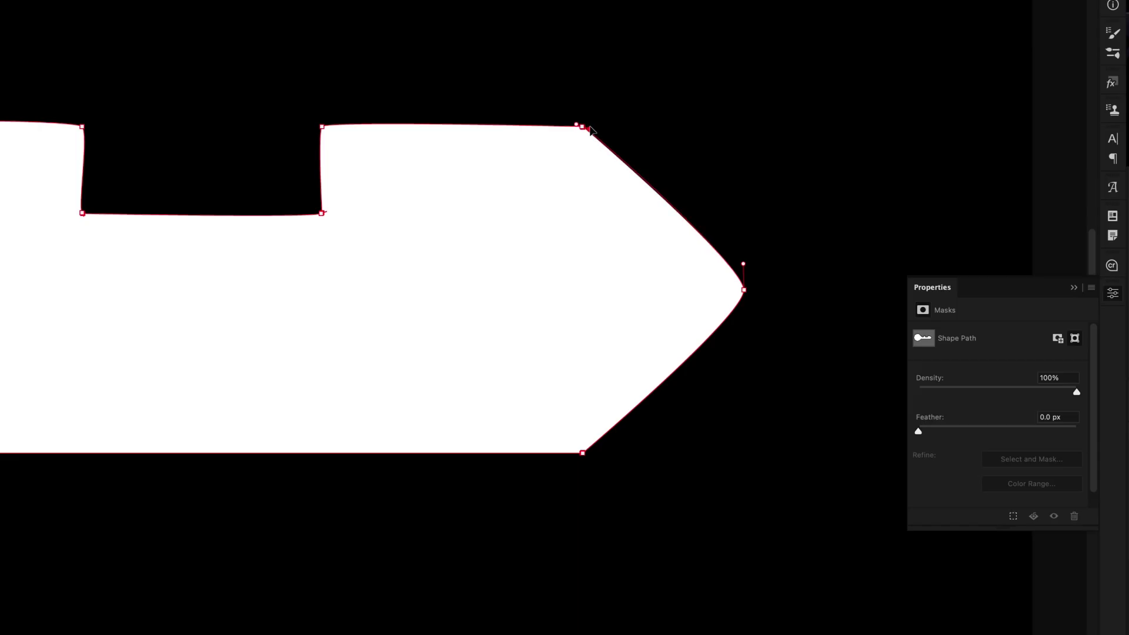
{"action": "left_click_drag", "start_coordinate": [583, 453], "coordinate": [571, 464]}
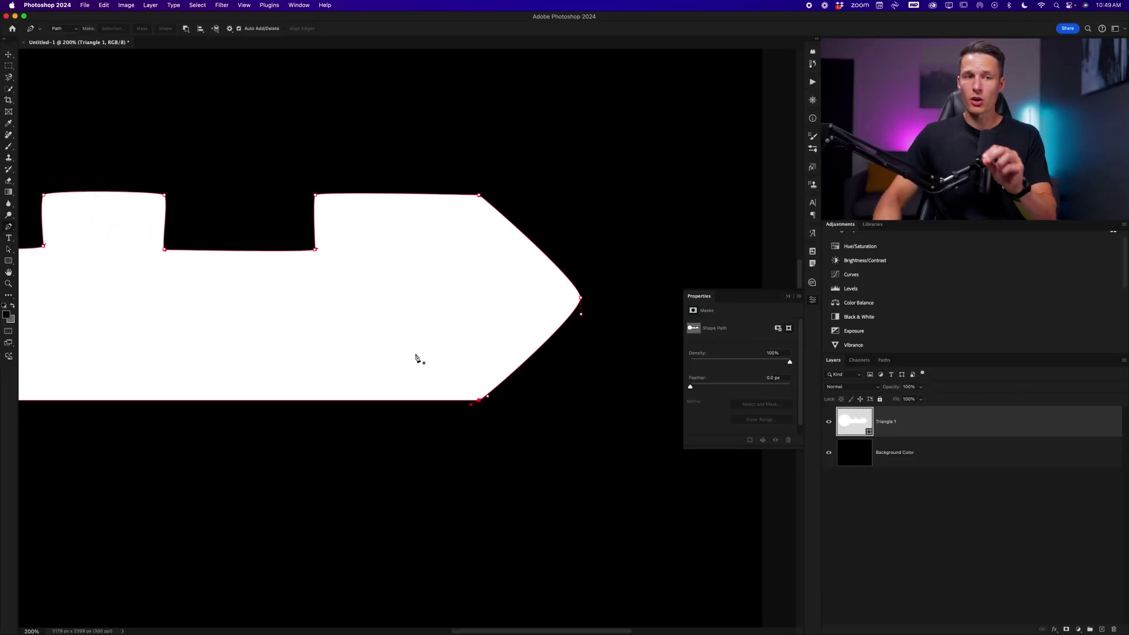
{"action": "scroll", "coordinate": [395, 343], "scroll_direction": "left", "scroll_amount": 10}
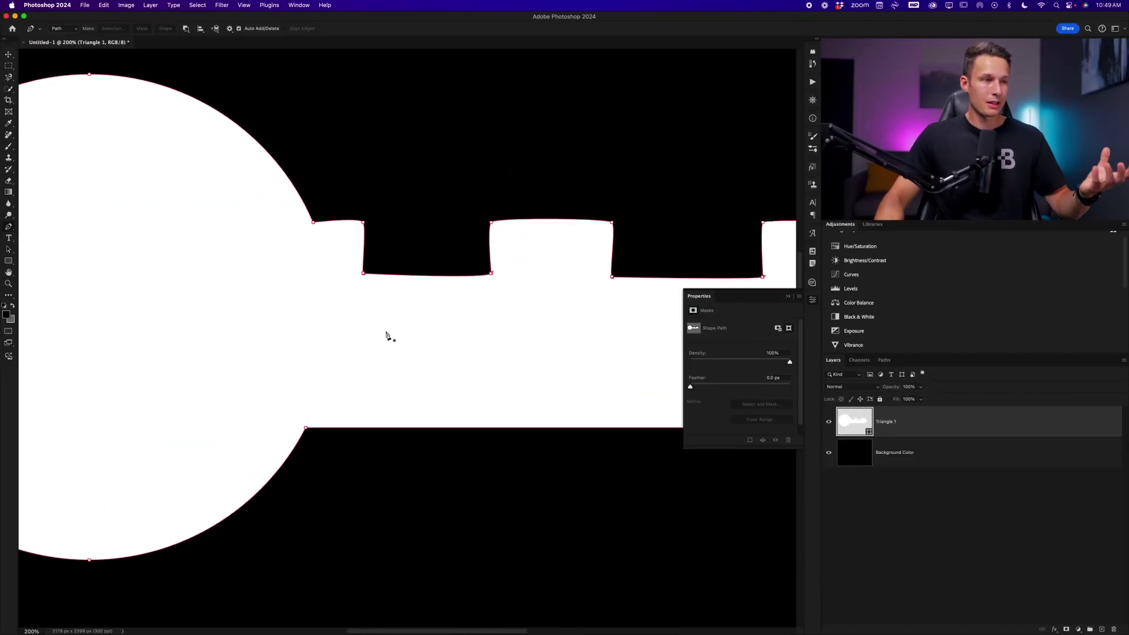
{"action": "key", "text": "super+0"}
- Fit the finished white key silhouette on Triangle 1 inside the window
{"action": "key", "text": "b"}
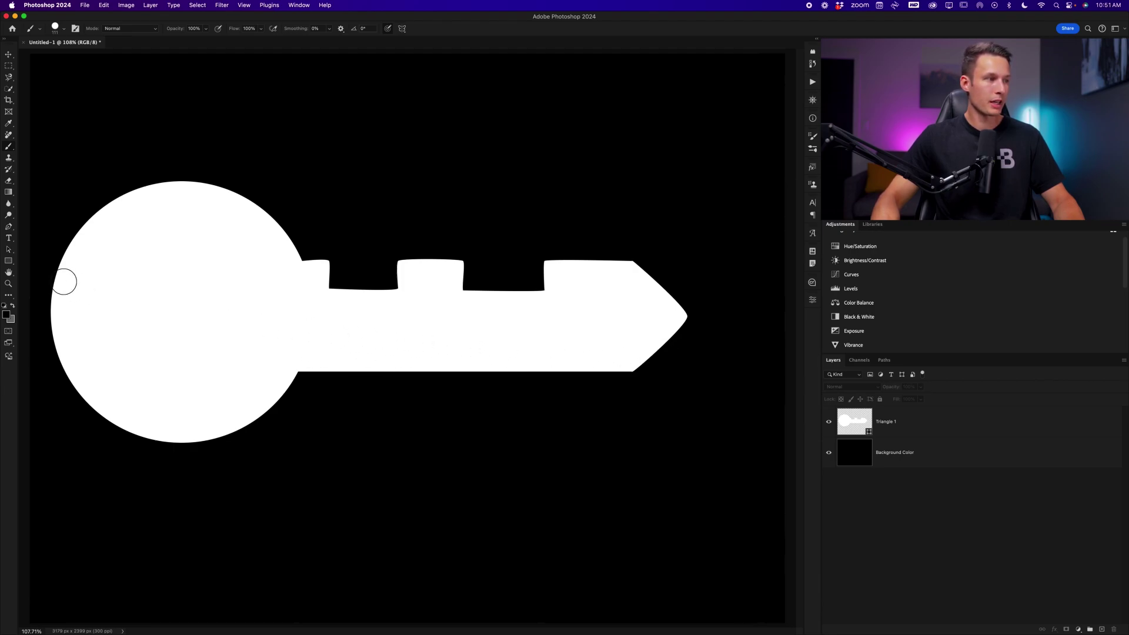
- Cut a thin 1058 × 32 px groove along the lower edge of the Triangle 1 blade
{"action": "left_click_drag", "start_coordinate": [9, 263], "coordinate": [41, 263]}
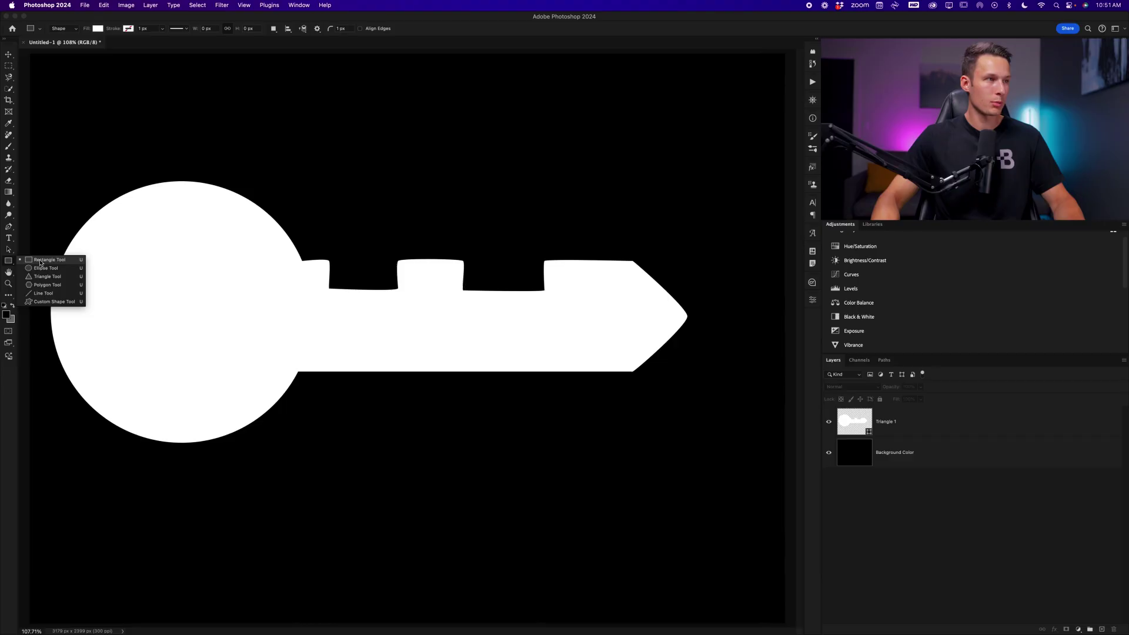
{"action": "left_click", "coordinate": [40, 261]}
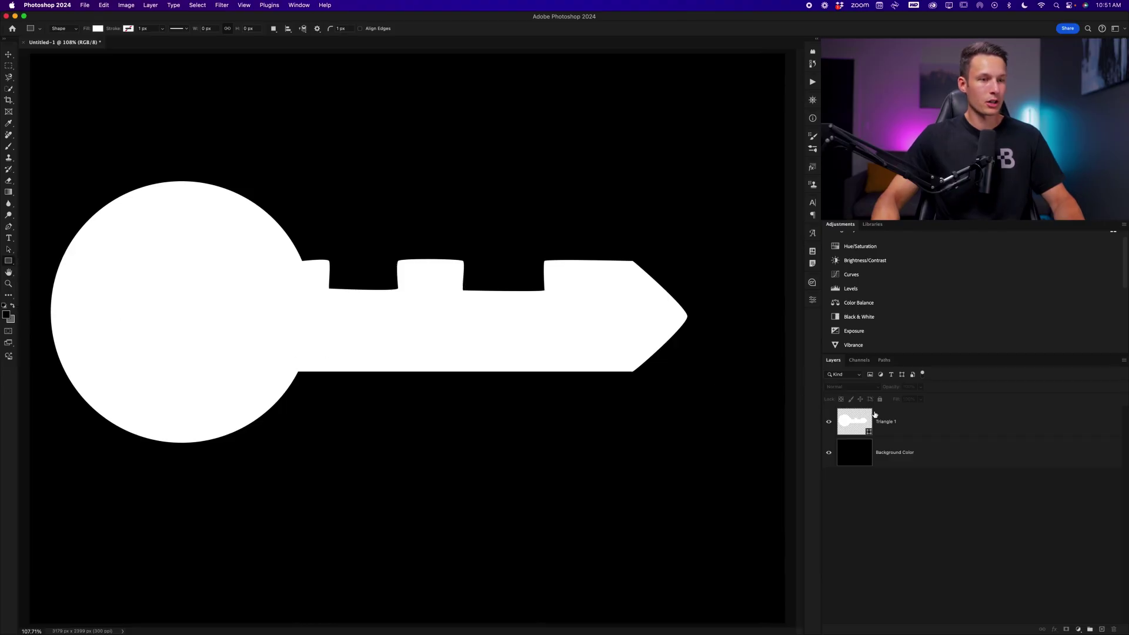
{"action": "left_click", "coordinate": [273, 30]}
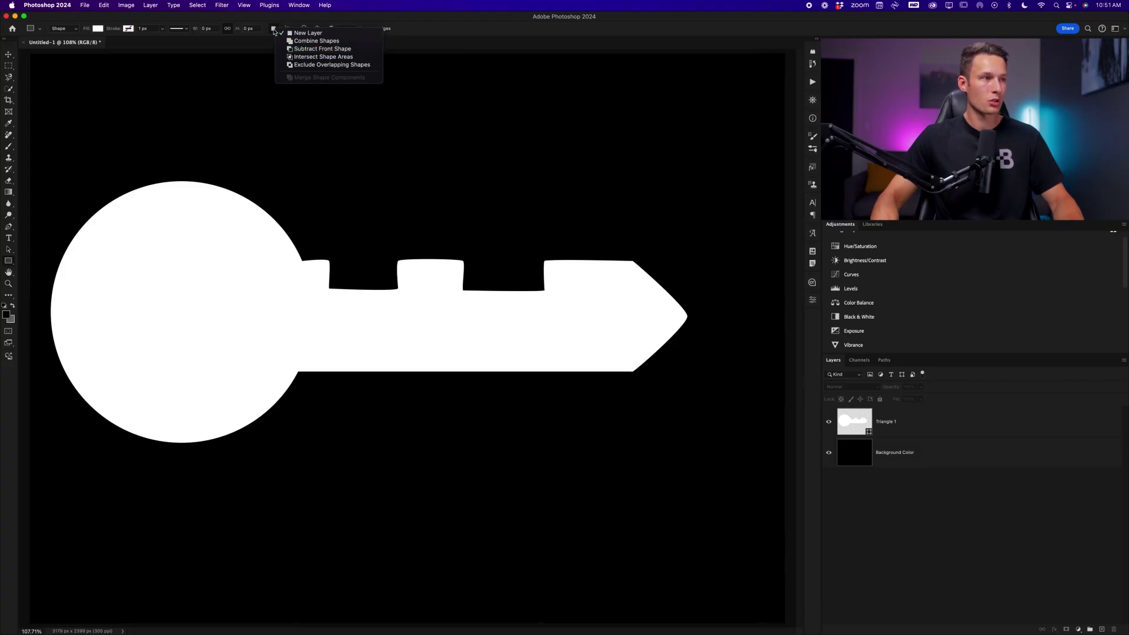
{"action": "left_click", "coordinate": [369, 201]}
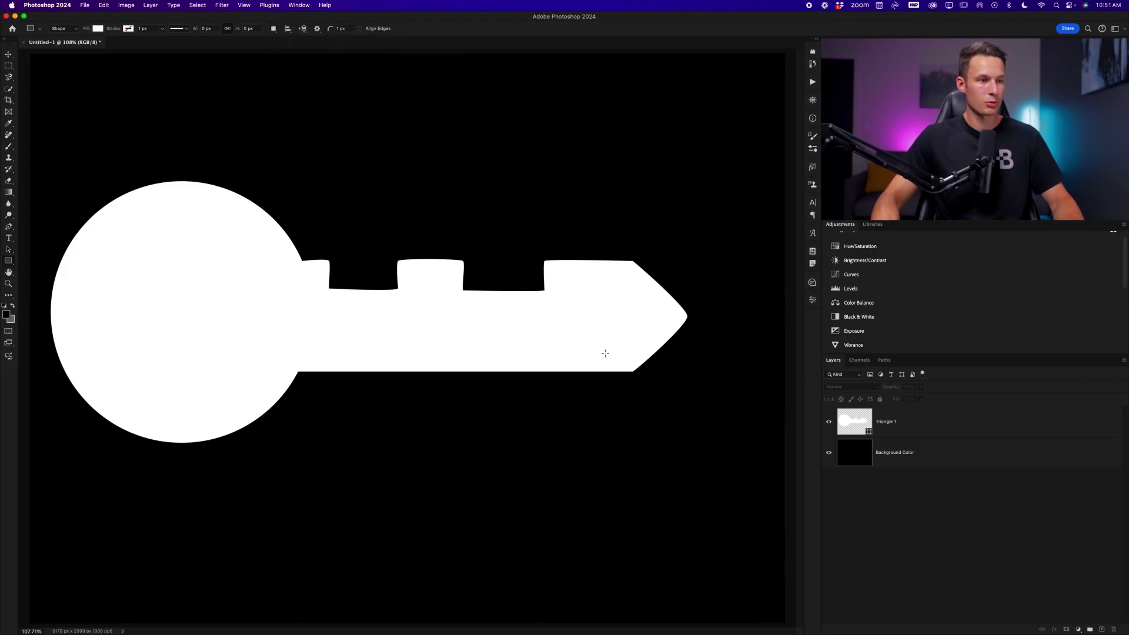
{"action": "left_click", "coordinate": [867, 411]}
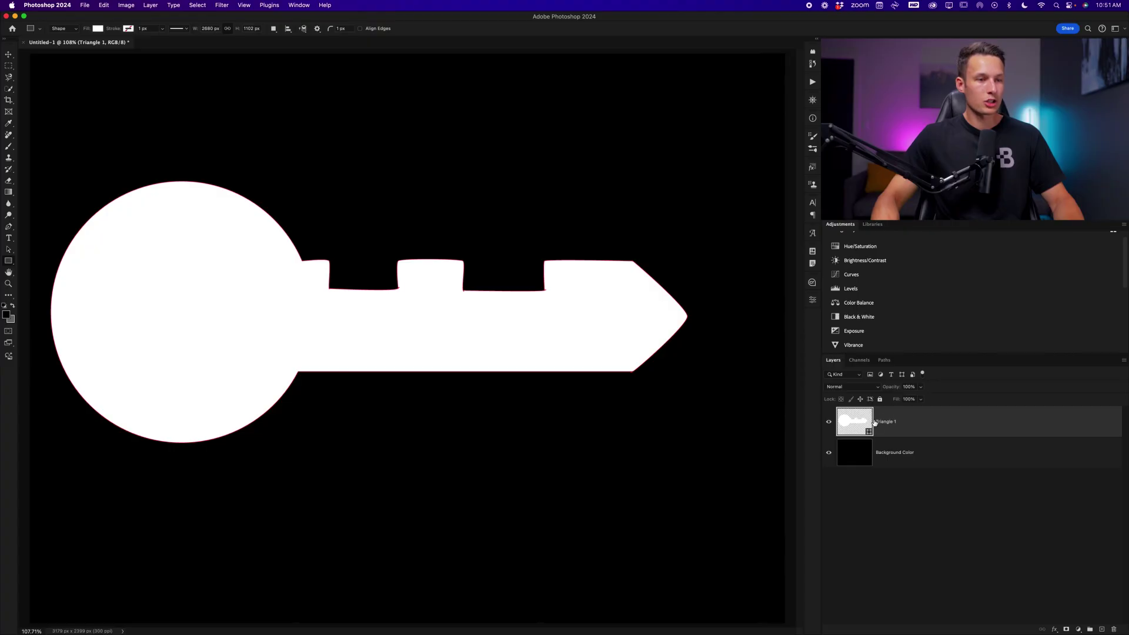
{"action": "key", "text": "alt"}
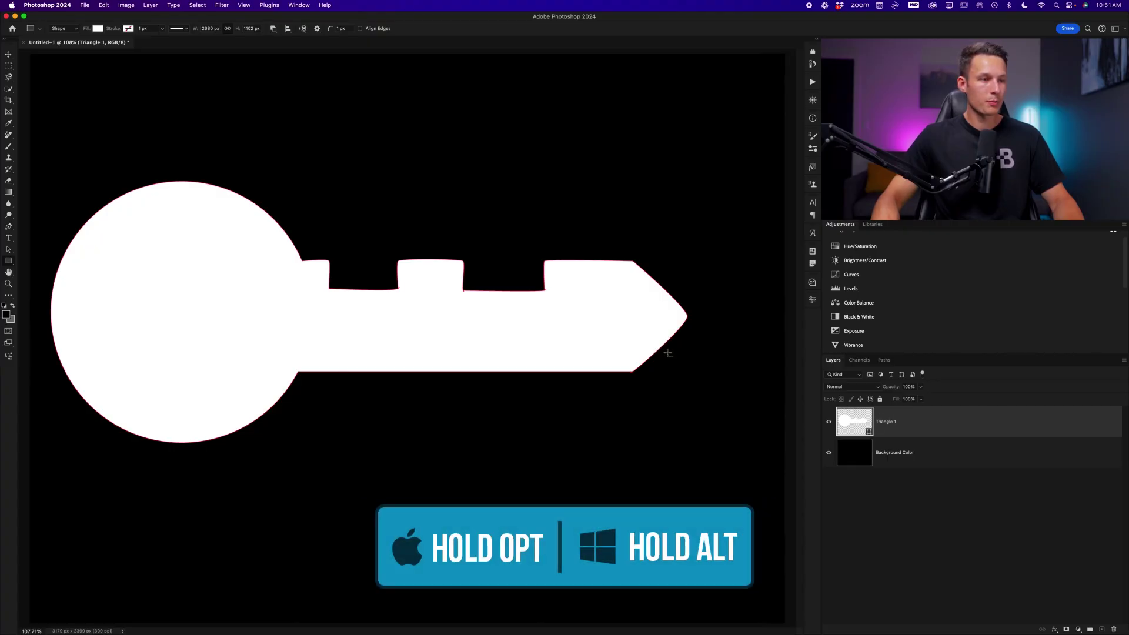
{"action": "left_click_drag", "start_coordinate": [667, 351], "coordinate": [305, 362]}
{"action": "key", "text": "space"}
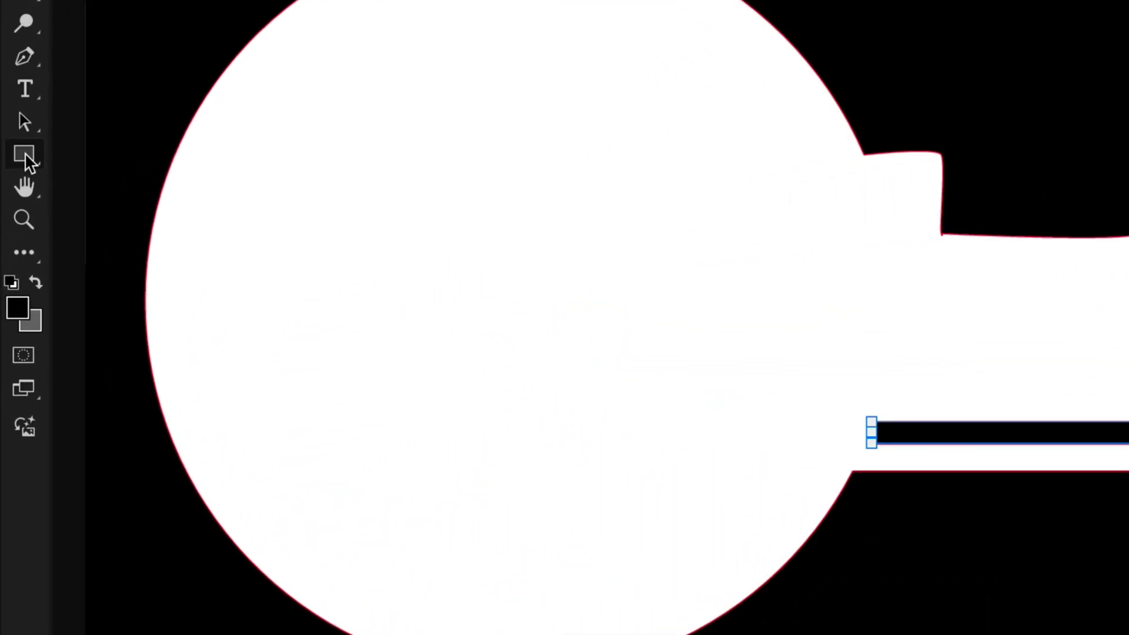
{"action": "left_click", "coordinate": [8, 261]}
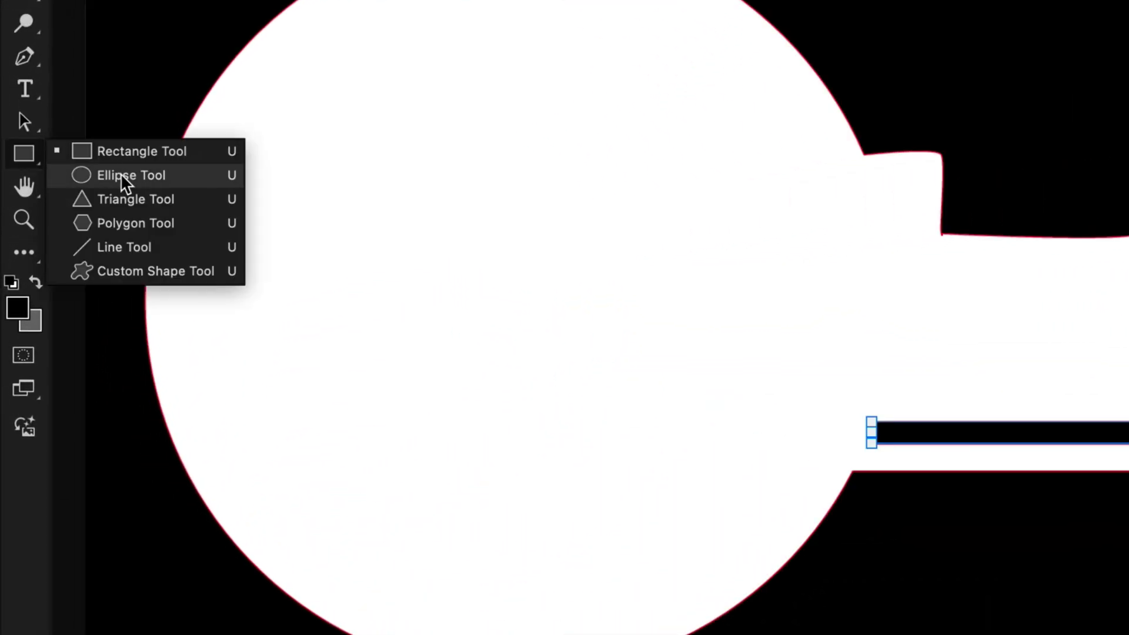
- Subtract a small circle from the left of the key's round head as the keyhole, using the Ellipse Tool
{"action": "left_click", "coordinate": [123, 175]}
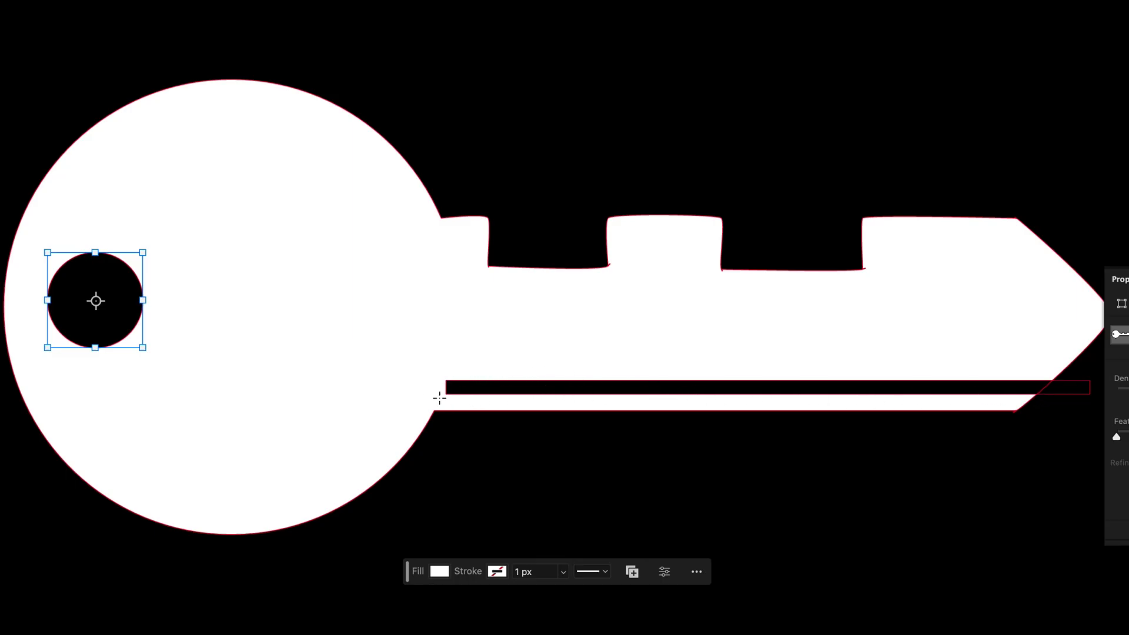
{"action": "left_click", "coordinate": [762, 388], "text": "super"}
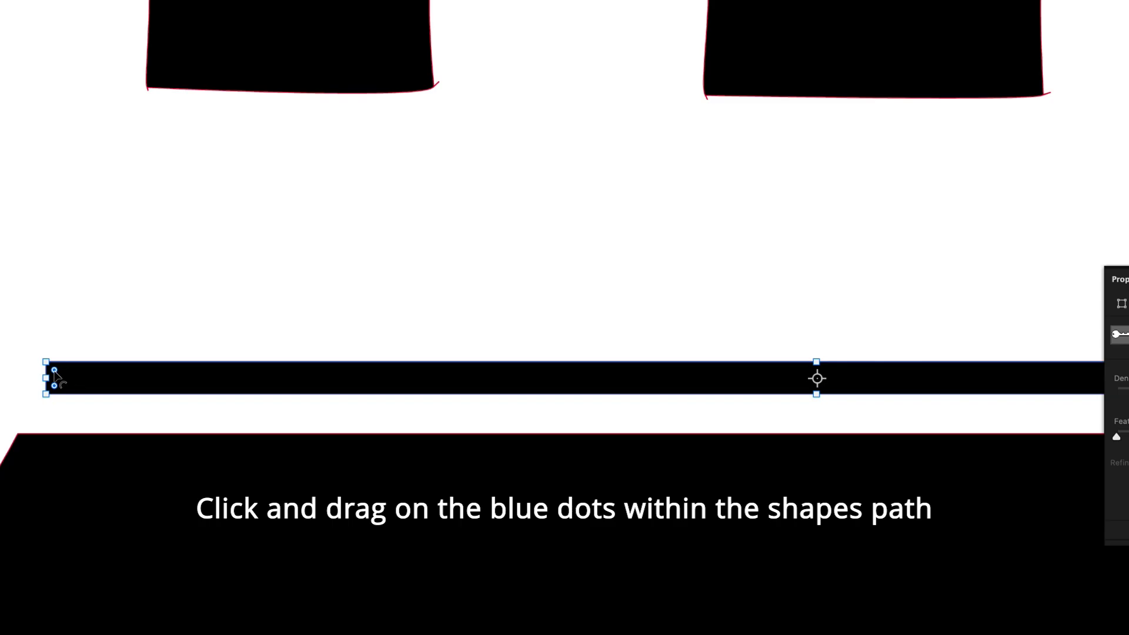
- Drag the groove's corner radius to 16 px so both ends are fully rounded
{"action": "left_click_drag", "start_coordinate": [55, 377], "coordinate": [139, 399]}
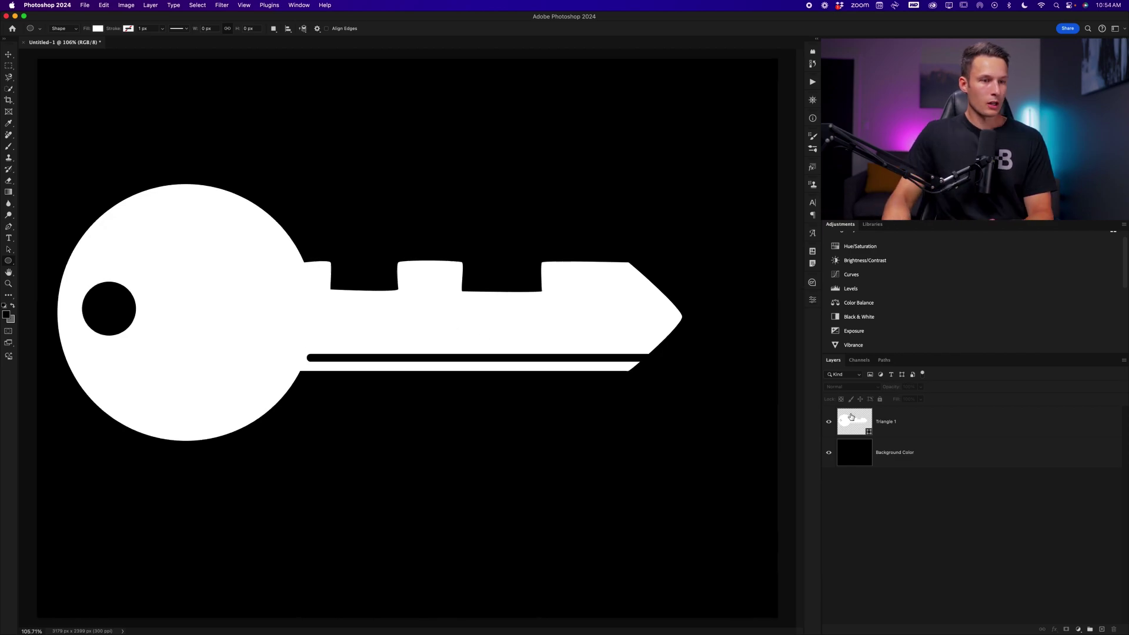
{"action": "left_click", "coordinate": [874, 415]}
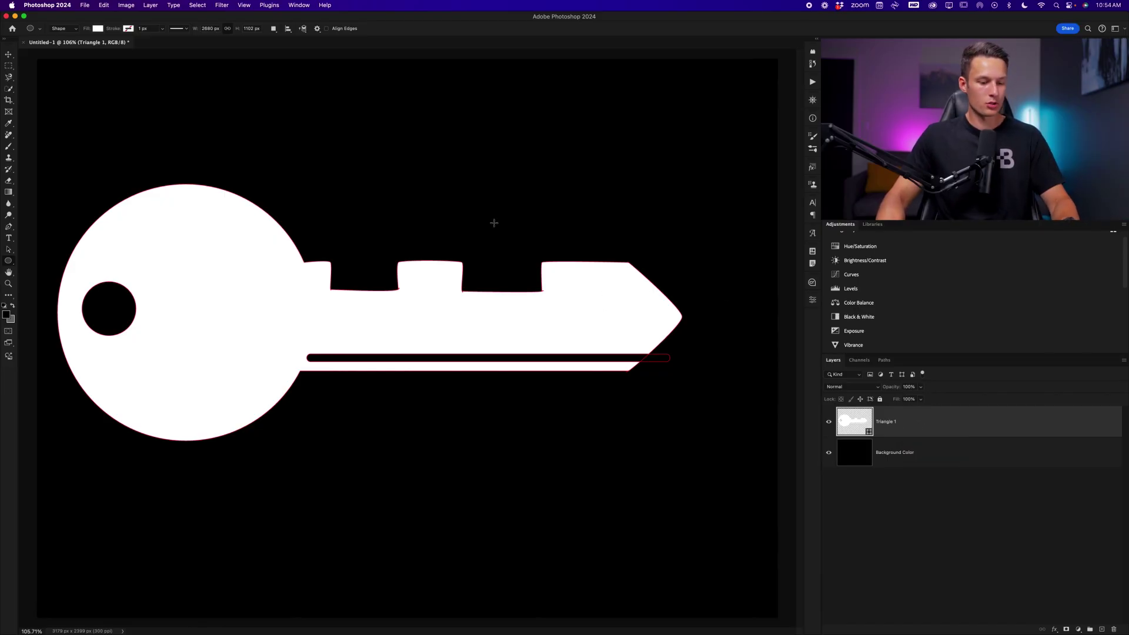
- Give the key an orange stroke about 10.14 px wide
{"action": "left_click", "coordinate": [128, 28]}
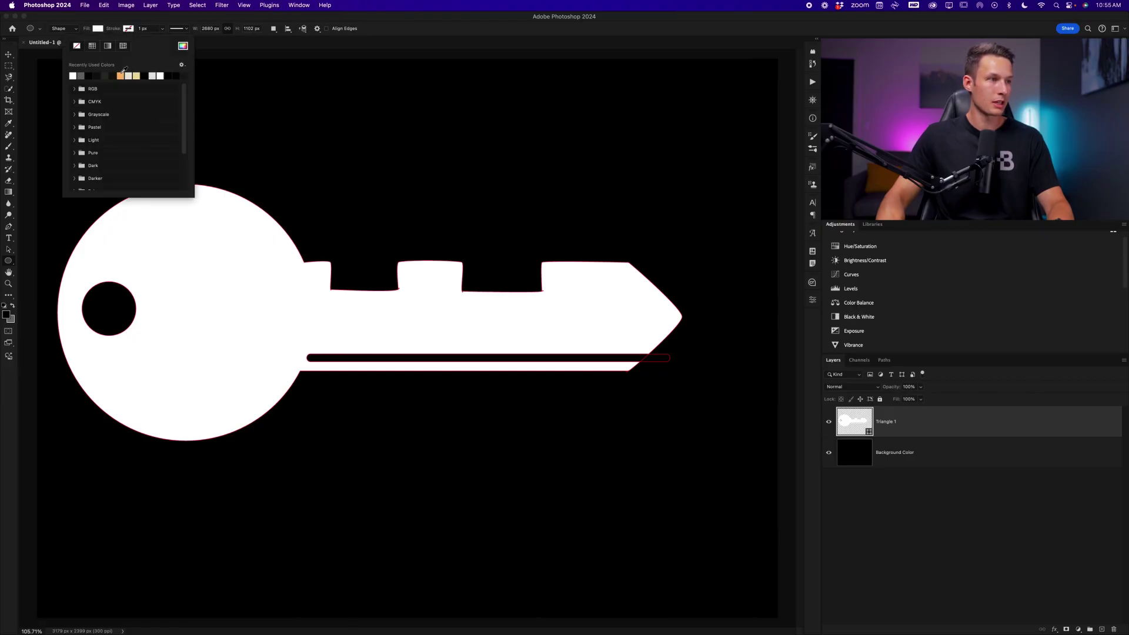
{"action": "left_click", "coordinate": [121, 75]}
{"action": "left_click", "coordinate": [162, 29]}
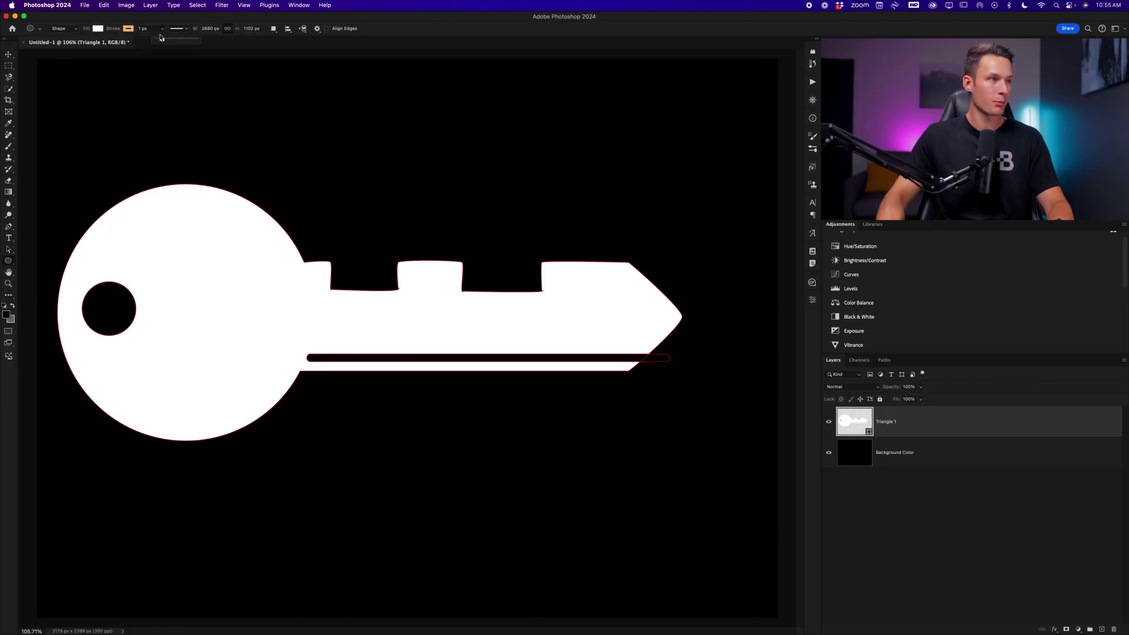
{"action": "left_click_drag", "start_coordinate": [155, 40], "coordinate": [164, 40]}
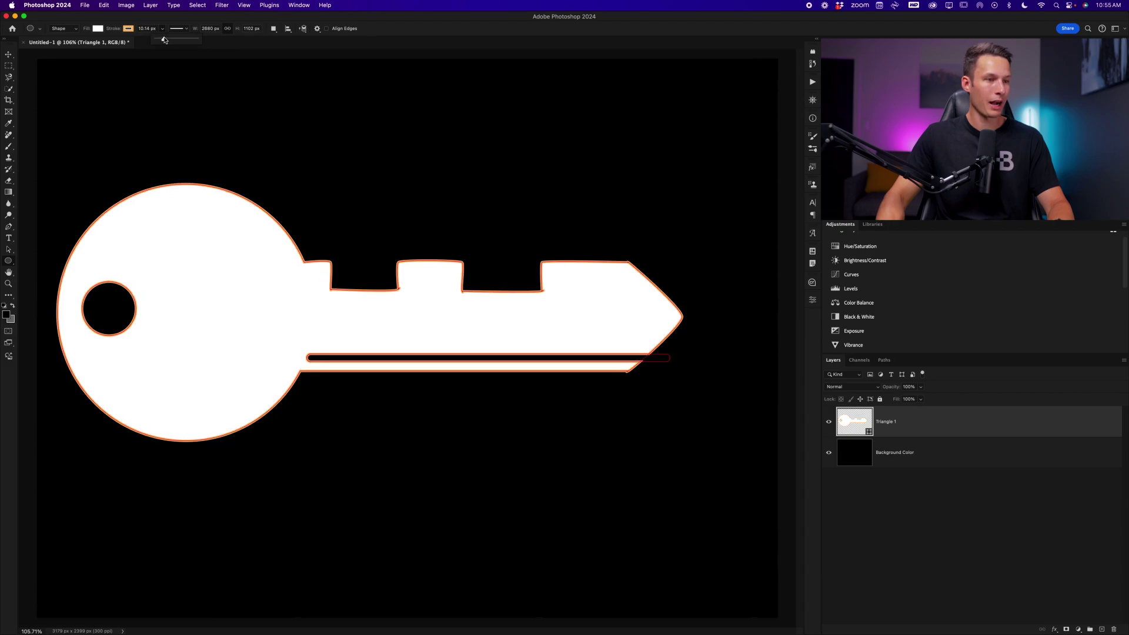
- Try a dark grey fill on the key, then set the fill back to white
{"action": "left_click", "coordinate": [98, 28]}
{"action": "left_click", "coordinate": [86, 75]}
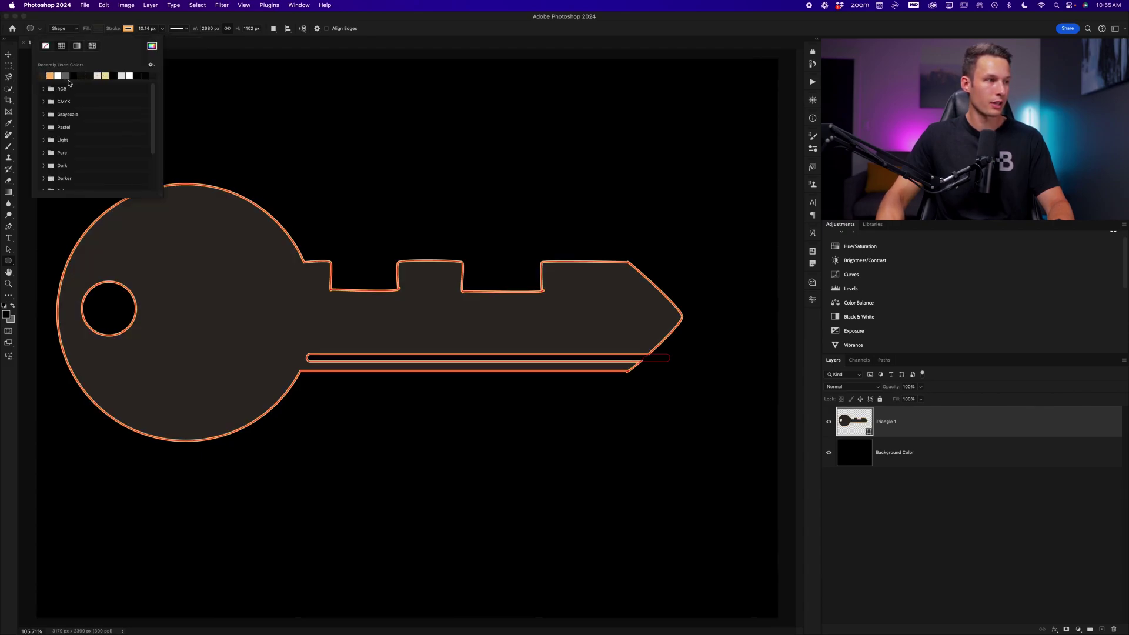
{"action": "double_click", "coordinate": [57, 76]}
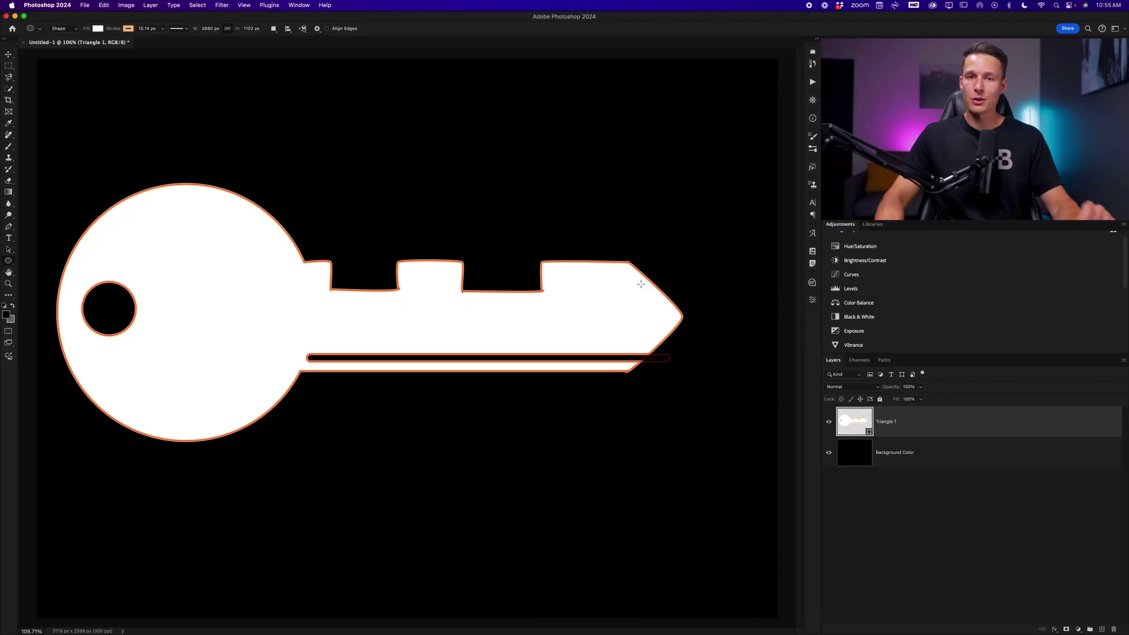